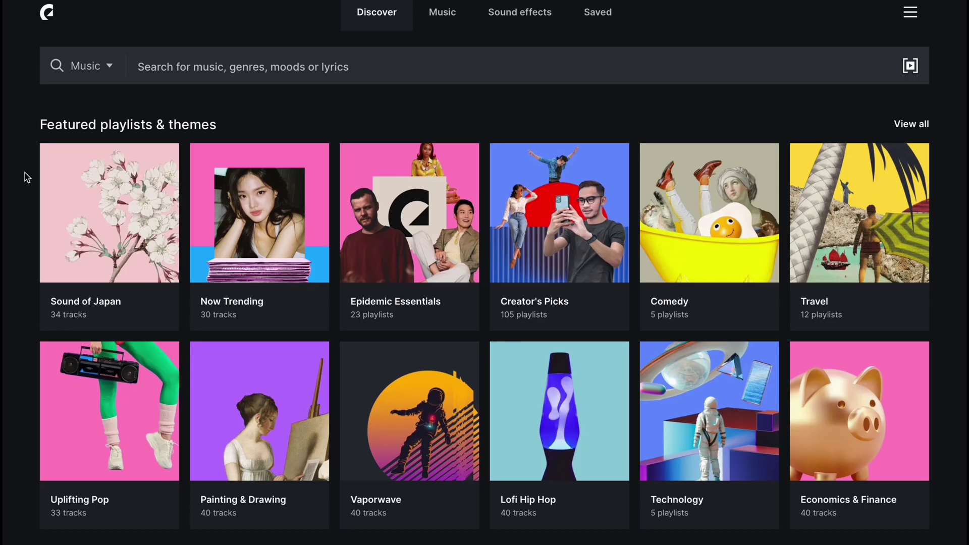
- Search the music catalogue for "chilled out" and look through the matching tracks
scroll(25, 177, "down", 9)
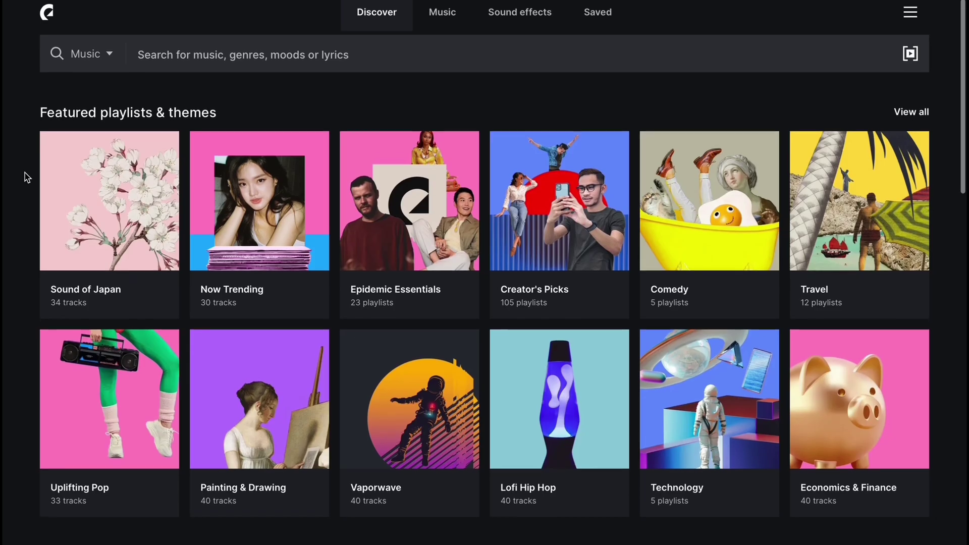
scroll(25, 172, "down", 3)
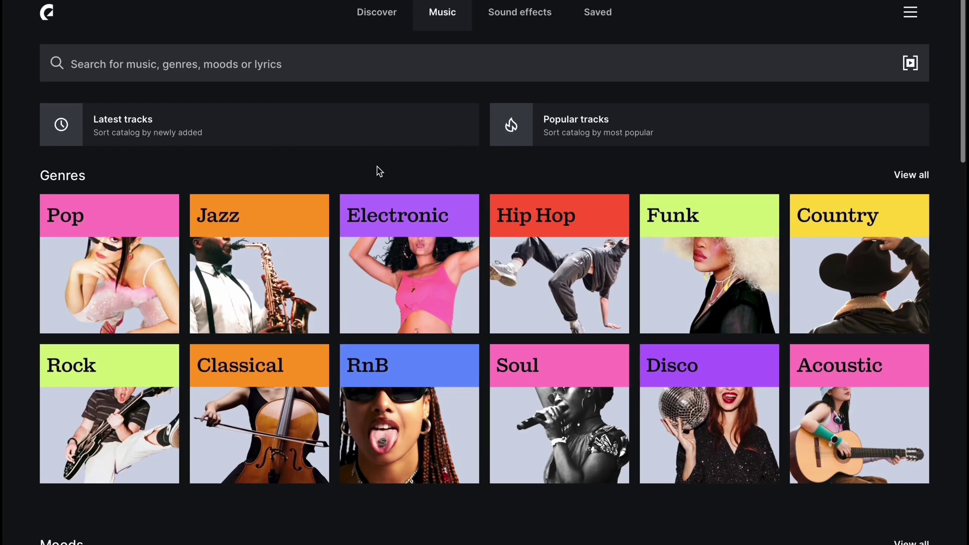
scroll(380, 172, "down", 10)
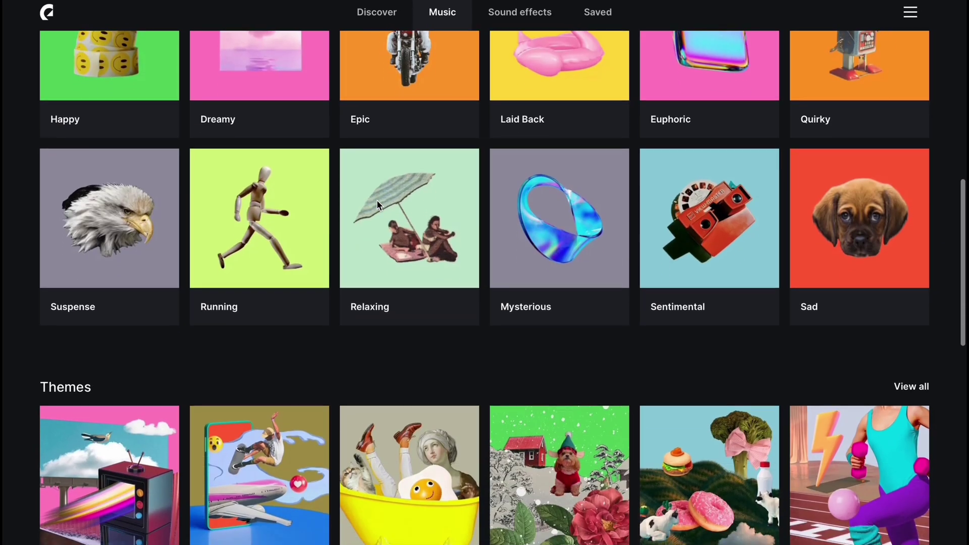
scroll(377, 200, "down", 4)
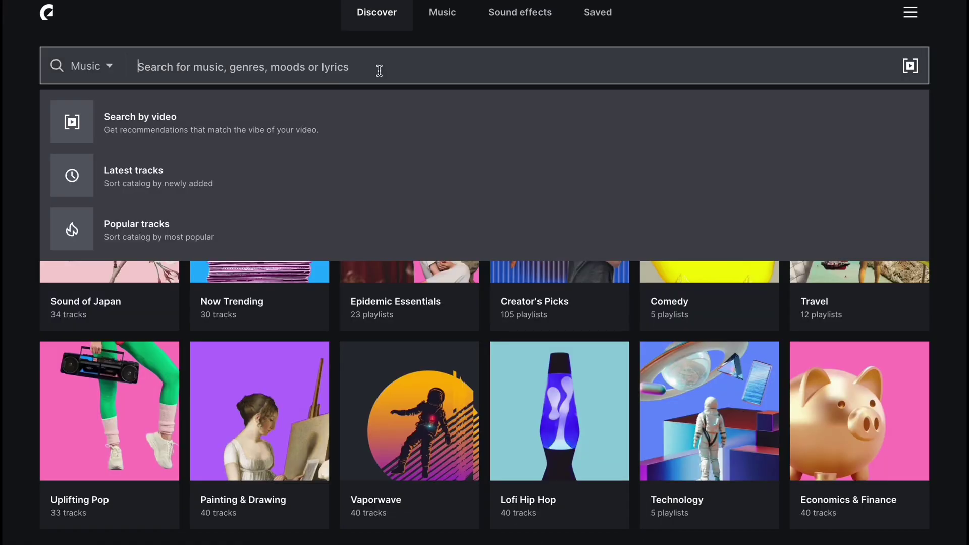
type("chilled")
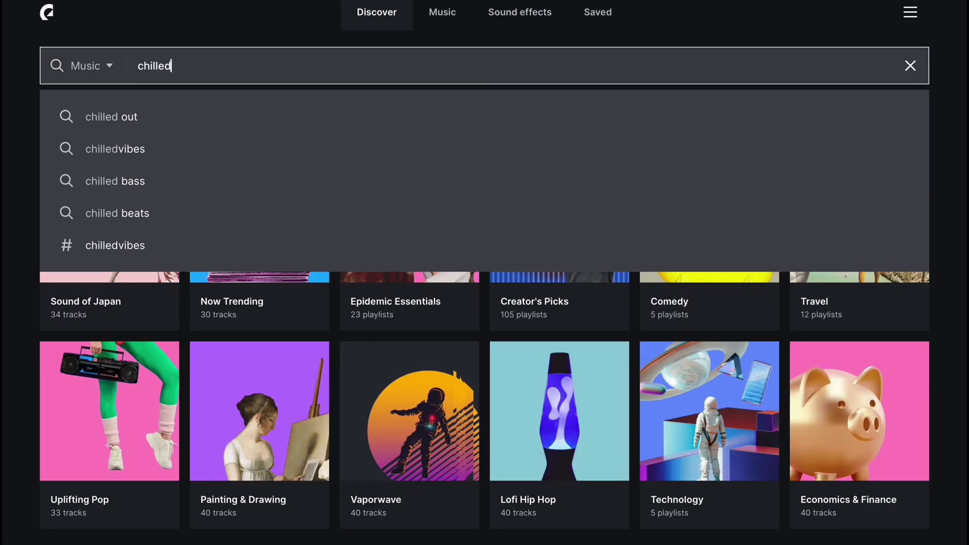
type(" out")
key("Return")
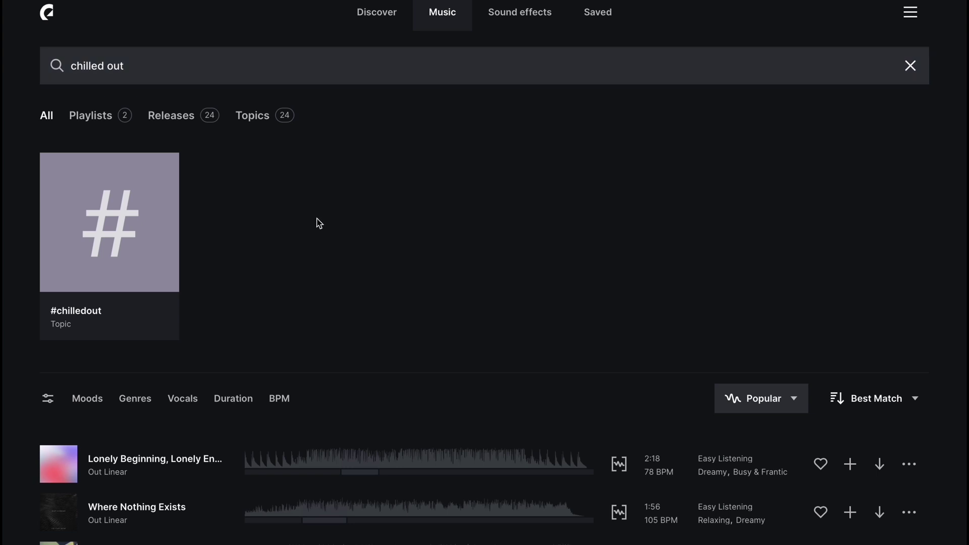
scroll(65, 313, "down", 6)
left_click(59, 303)
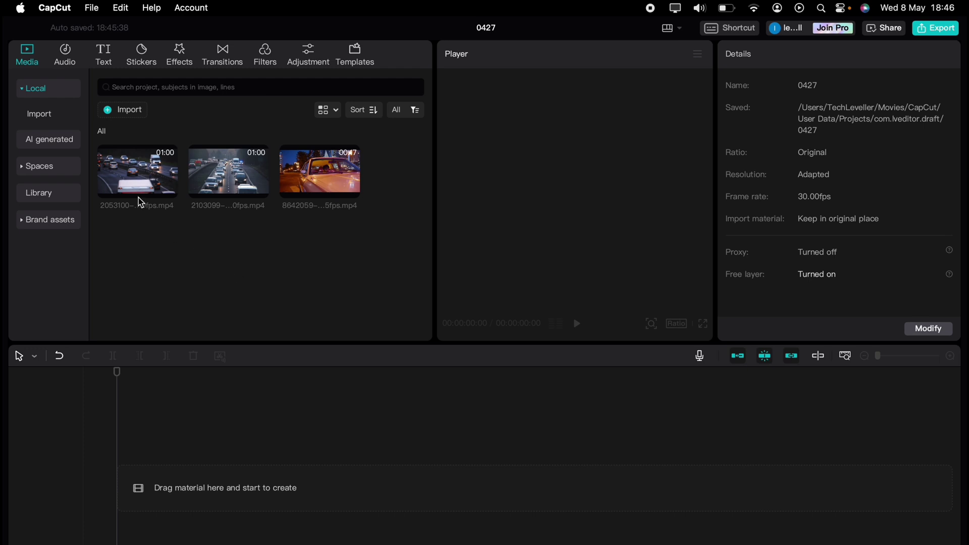
- In CapCut, place the 2103099 traffic clip on the main track and overlay the 2053100 clip above it, starting at 00:00:46:08
left_click_drag(137, 194, 147, 470)
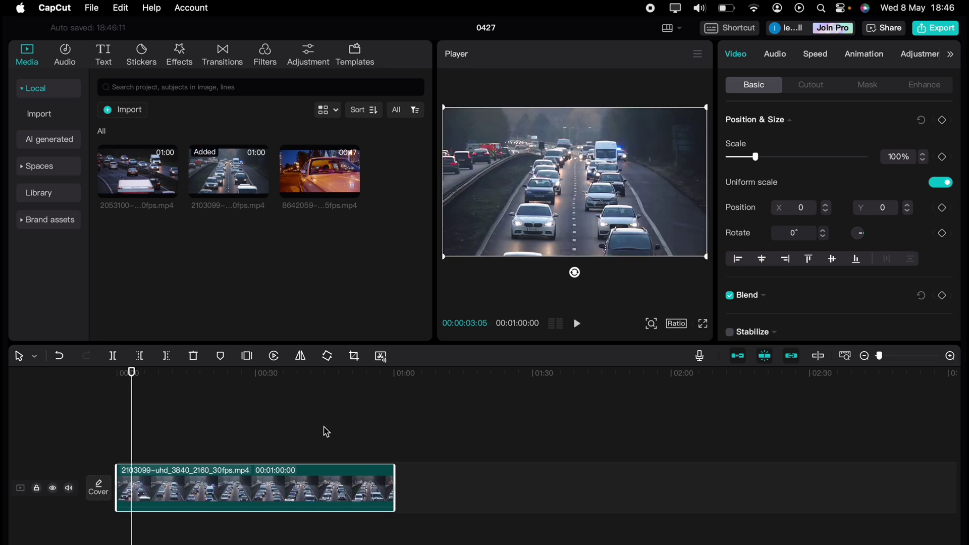
left_click(326, 428)
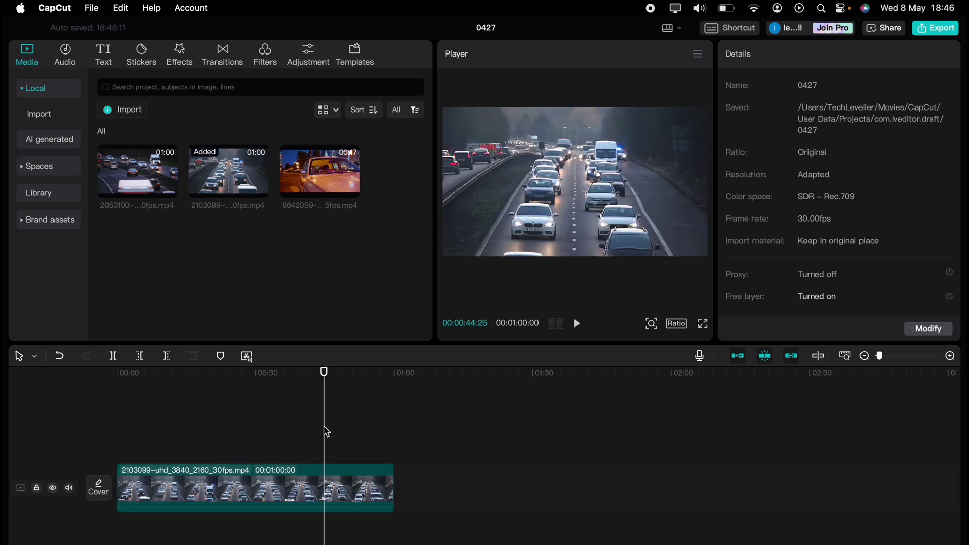
left_click_drag(328, 433, 330, 433)
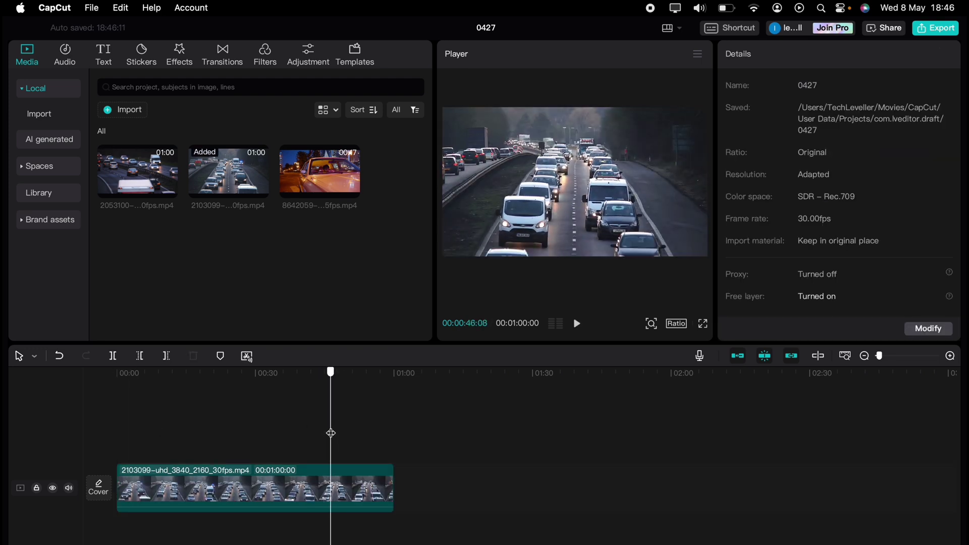
left_click_drag(158, 185, 333, 452)
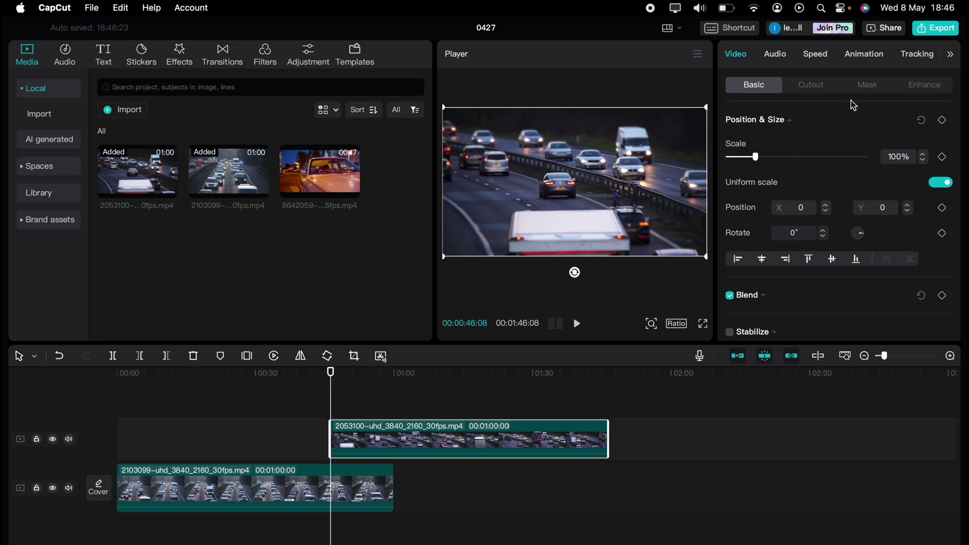
- Apply a Mirror mask to the overlay clip, collapse it to size 1, and add a mask keyframe at the clip's start
left_click(865, 91)
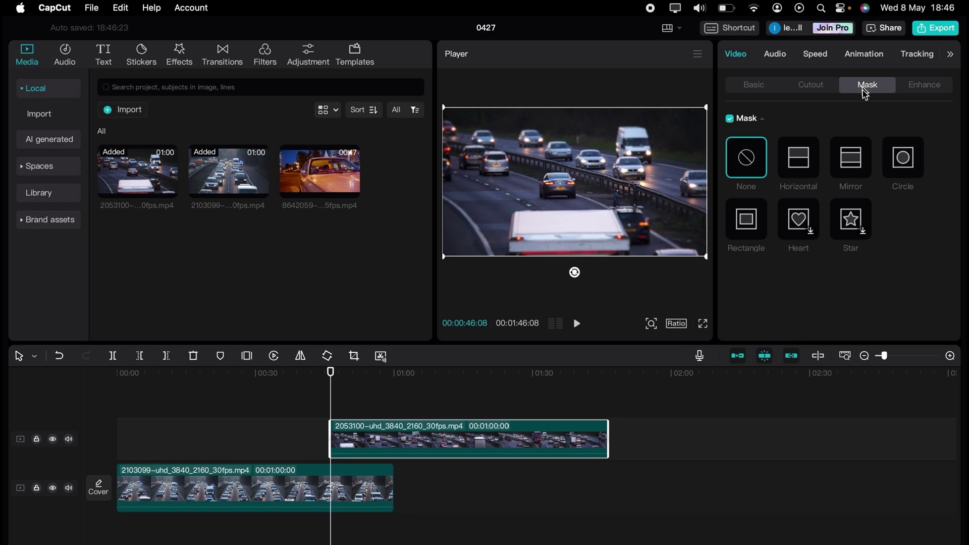
left_click(852, 159)
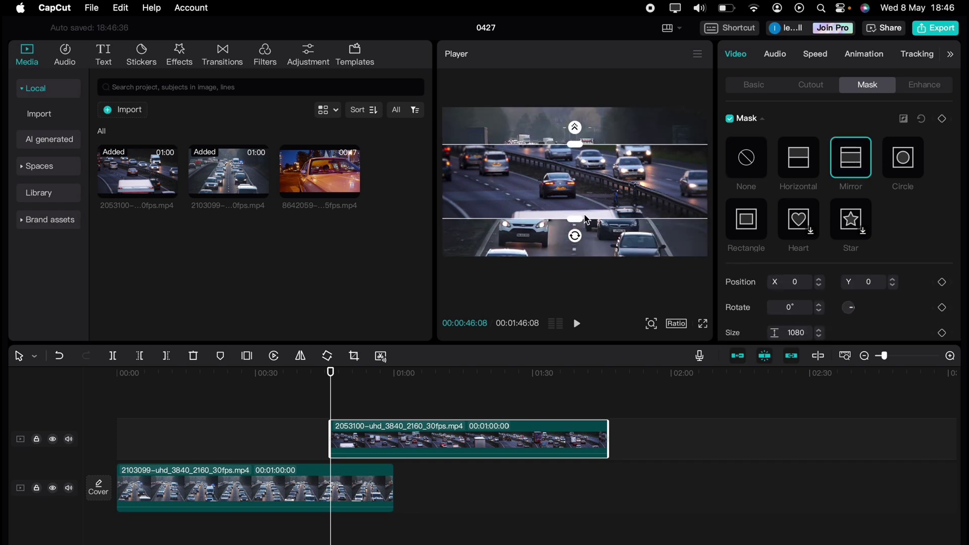
left_click_drag(581, 222, 581, 167)
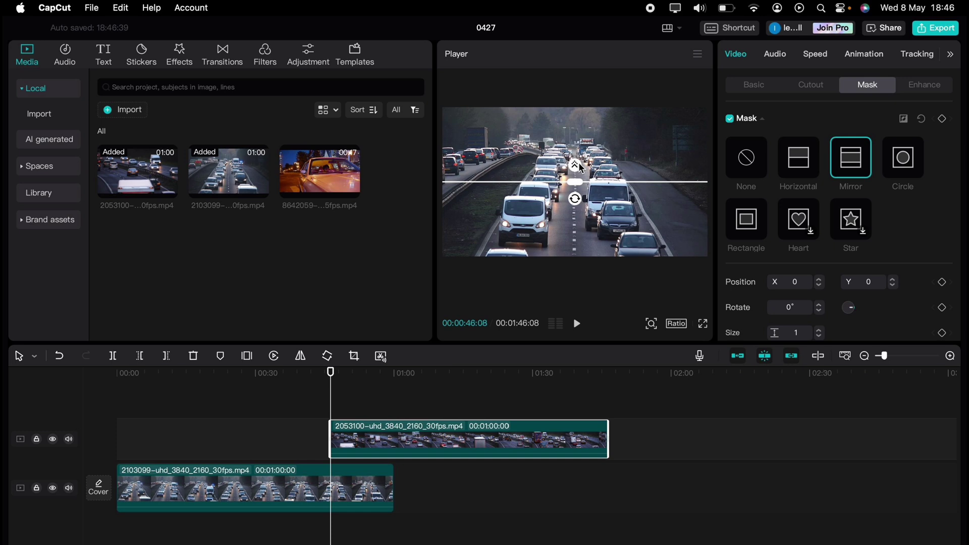
left_click(942, 119)
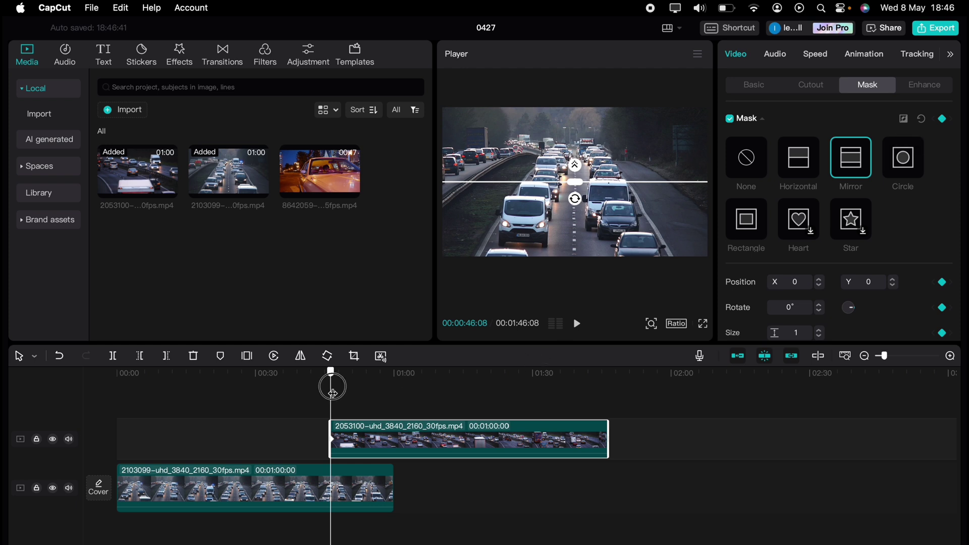
- Widen the mask to about size 2479 at 00:00:53:25 so it covers the whole frame, and play back the reveal
left_click_drag(332, 394, 366, 393)
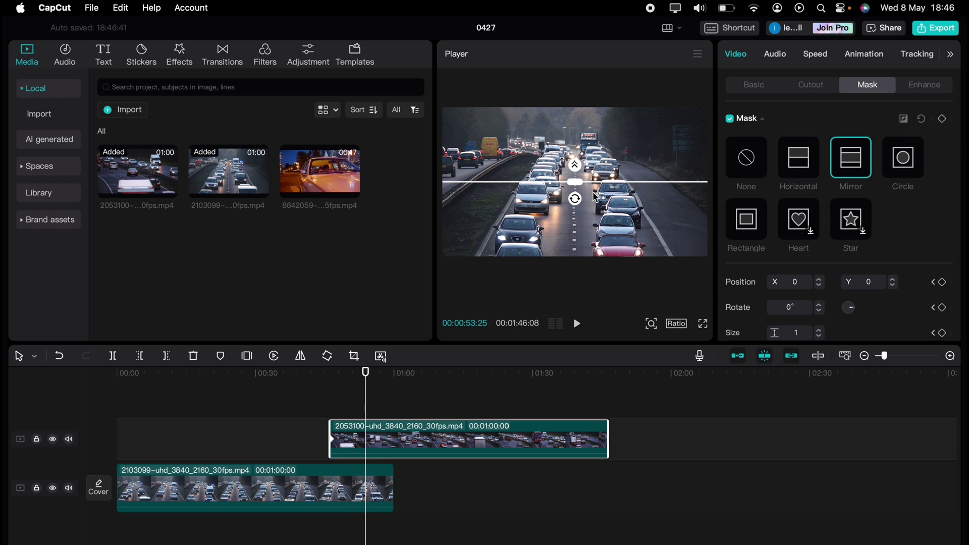
left_click_drag(581, 189, 593, 275)
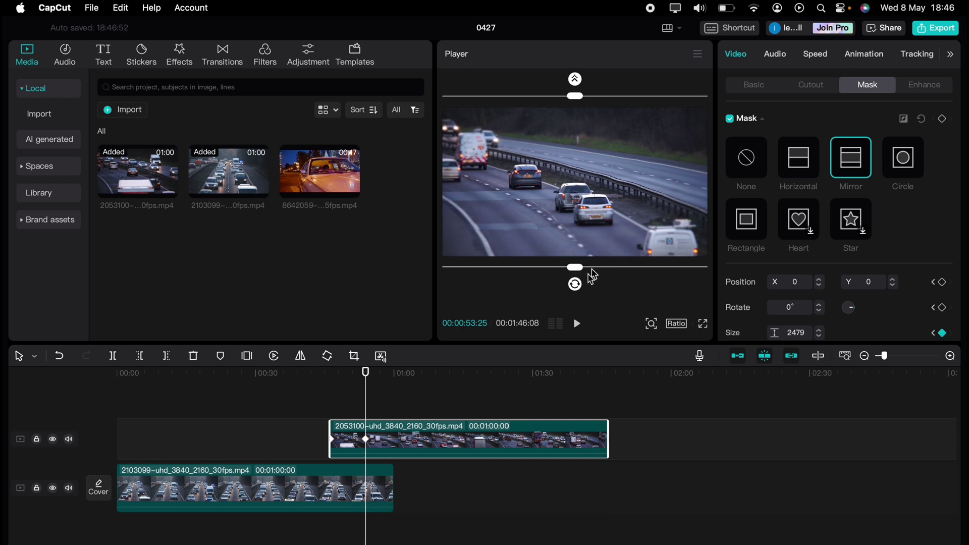
left_click(327, 410)
key("space")
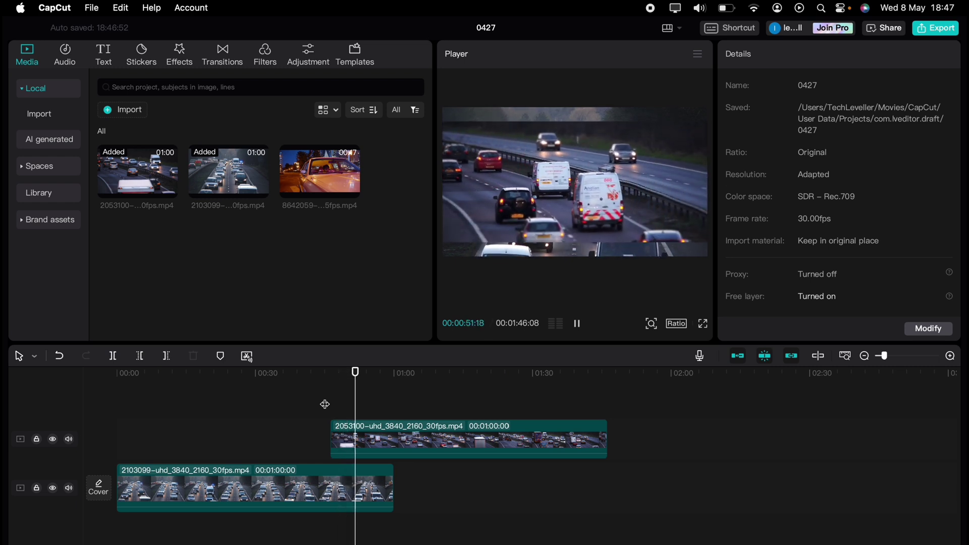
key("space")
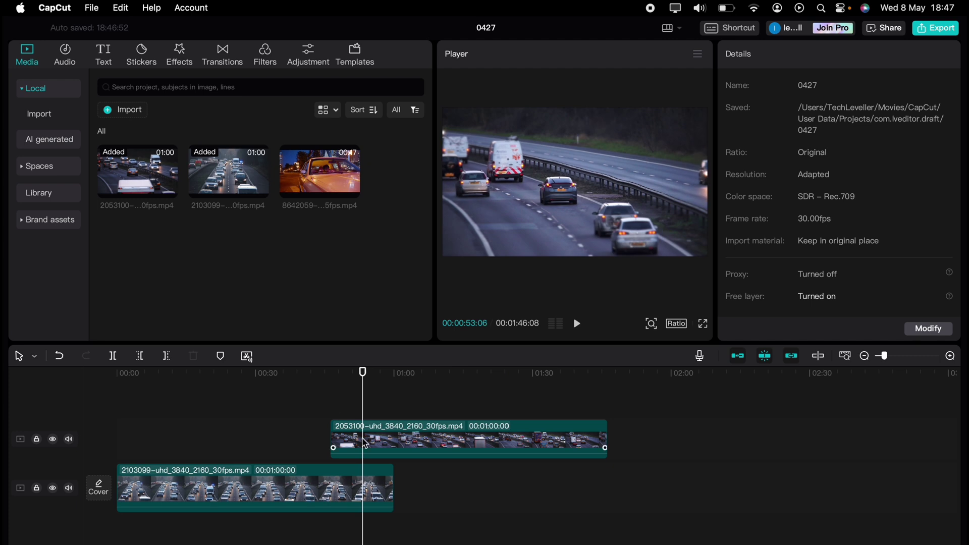
- Move the overlay clip's second mask keyframe closer to the first to speed up the reveal, and replay it
left_click(371, 444)
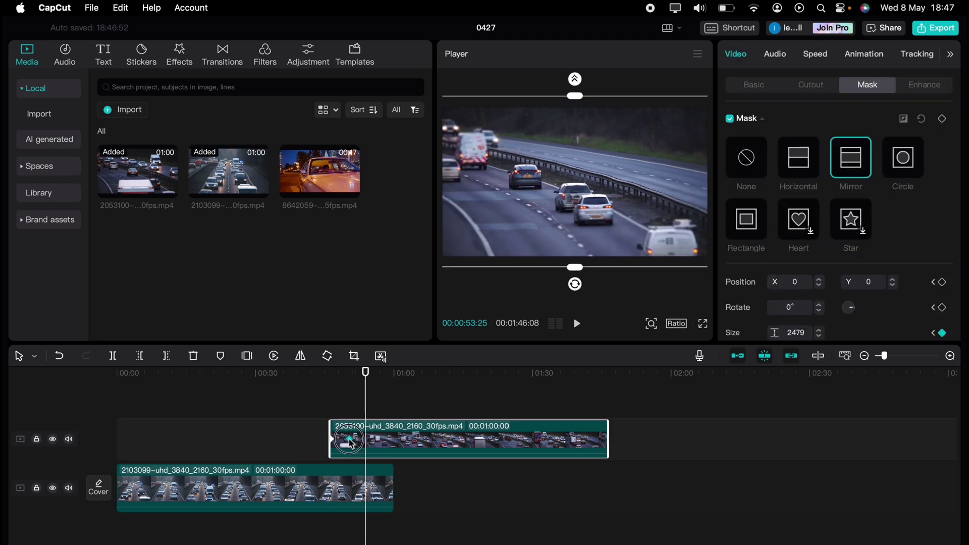
left_click(333, 400)
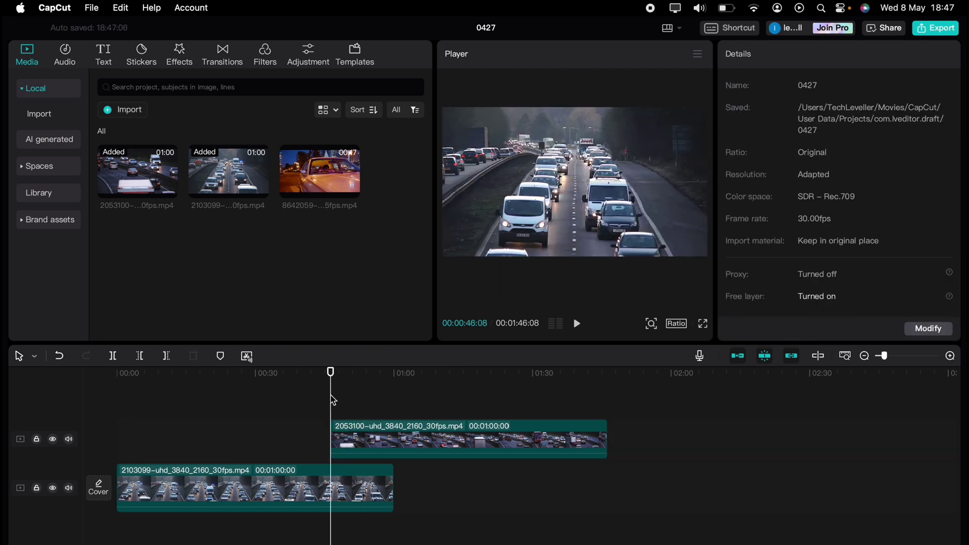
left_click(326, 402)
key("space")
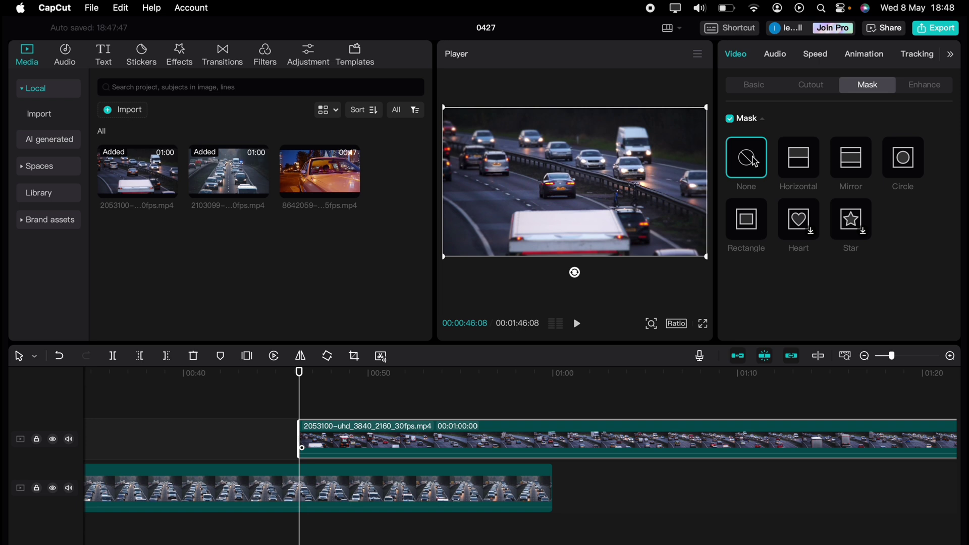
- Apply a Mirror mask at size 1 with a keyframe at the overlay's start, and widen it to about size 977 at 00:00:46:20
left_click(848, 167)
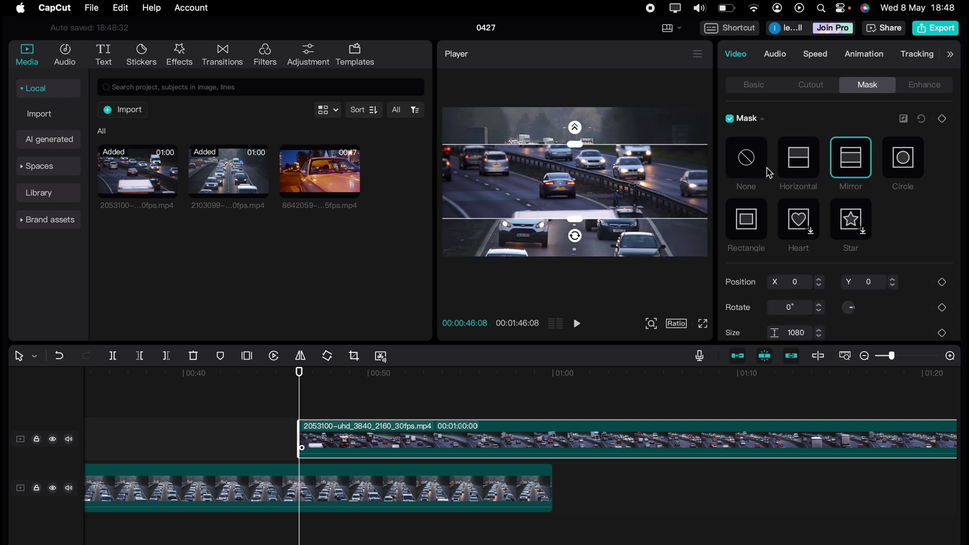
left_click_drag(576, 220, 580, 152)
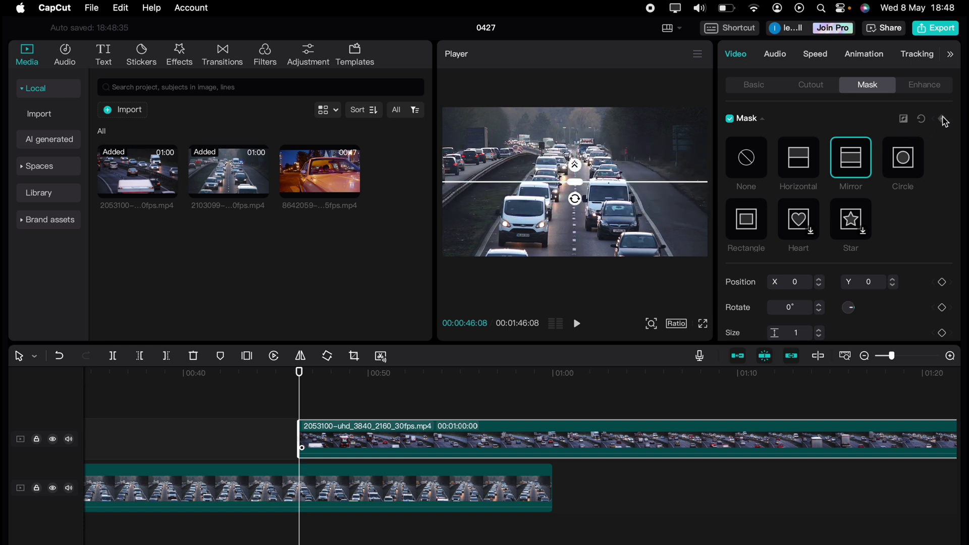
left_click(943, 119)
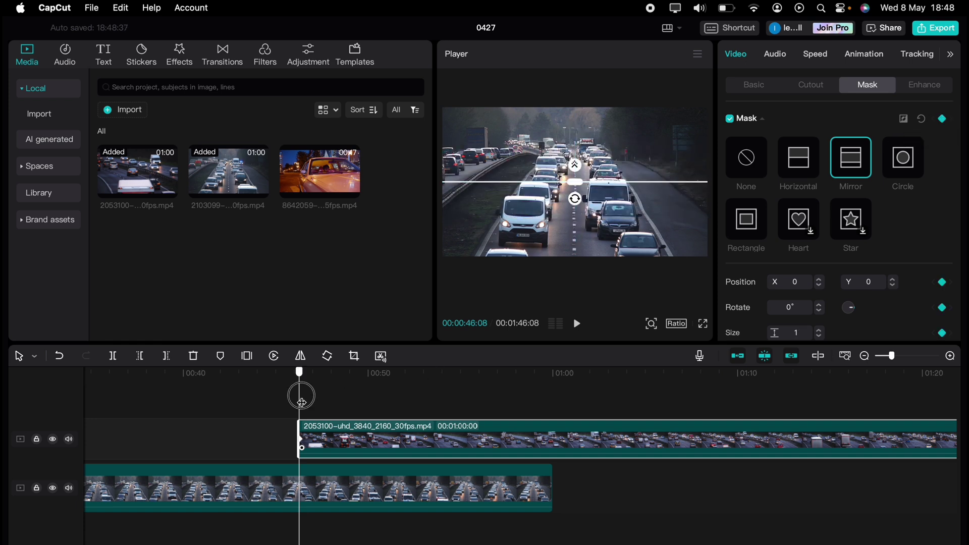
left_click_drag(302, 402, 307, 404)
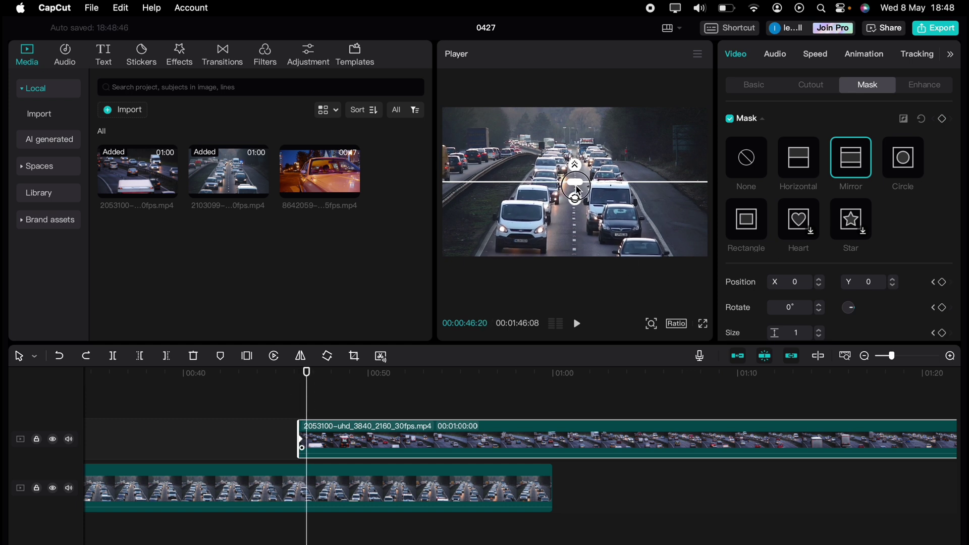
left_click_drag(575, 190, 580, 216)
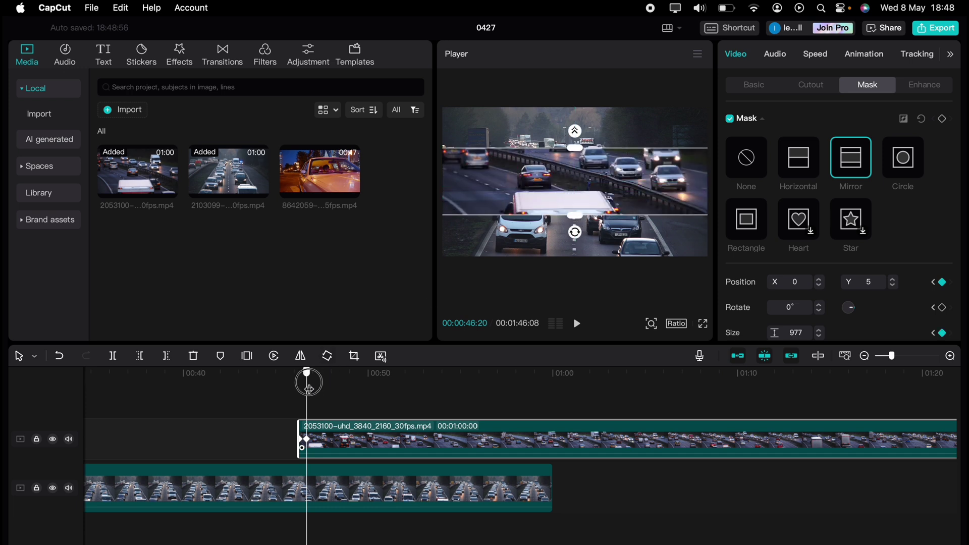
- Hold the mask with a keyframe at 00:00:47:02, and widen it beyond the full frame at 00:00:47:17
left_click_drag(308, 386, 314, 389)
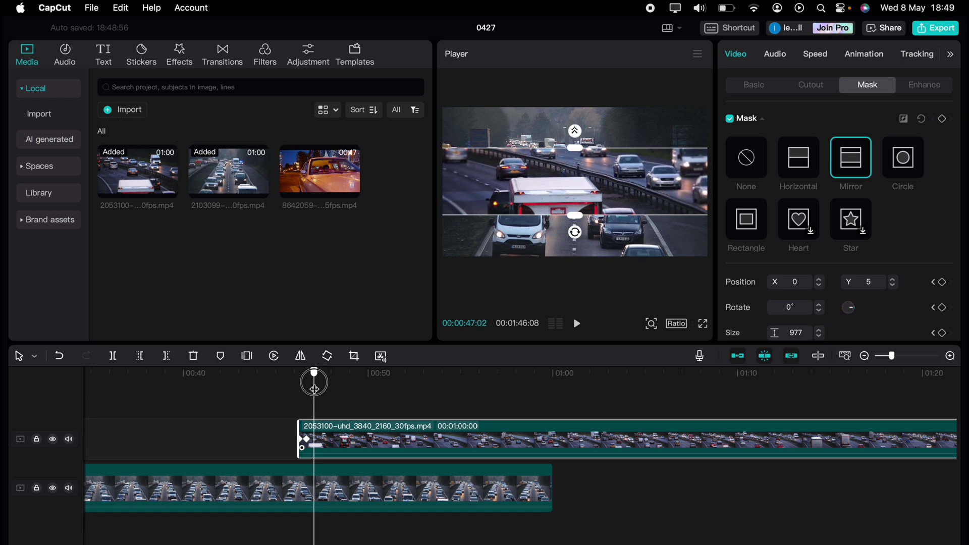
left_click(943, 119)
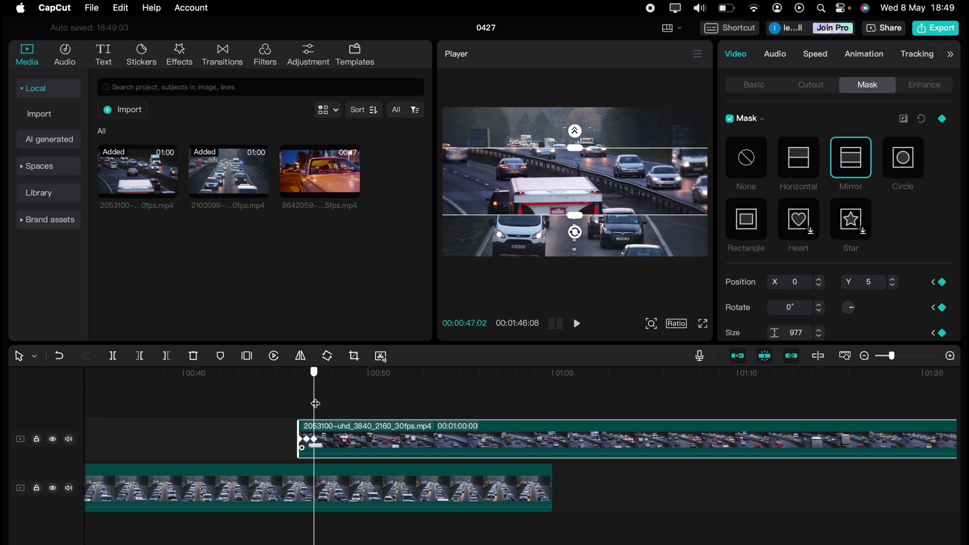
left_click_drag(315, 404, 323, 404)
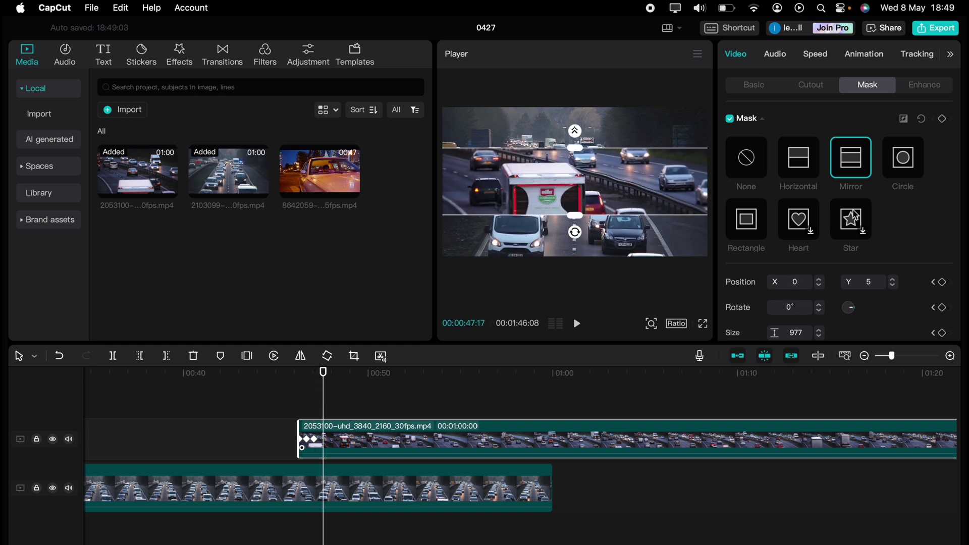
left_click_drag(586, 219, 575, 274)
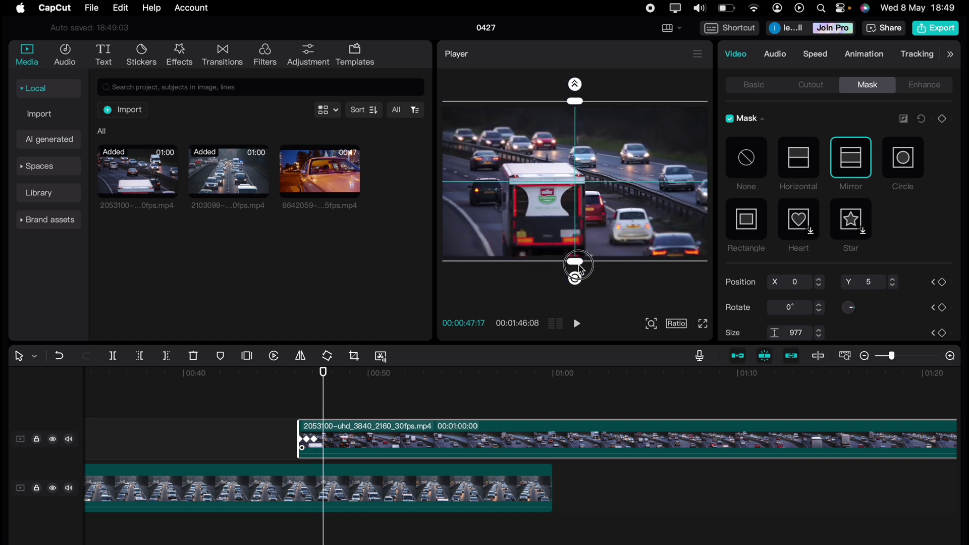
- Play back the stepped mask transition from around the overlay clip's start to check its timing
left_click(298, 401)
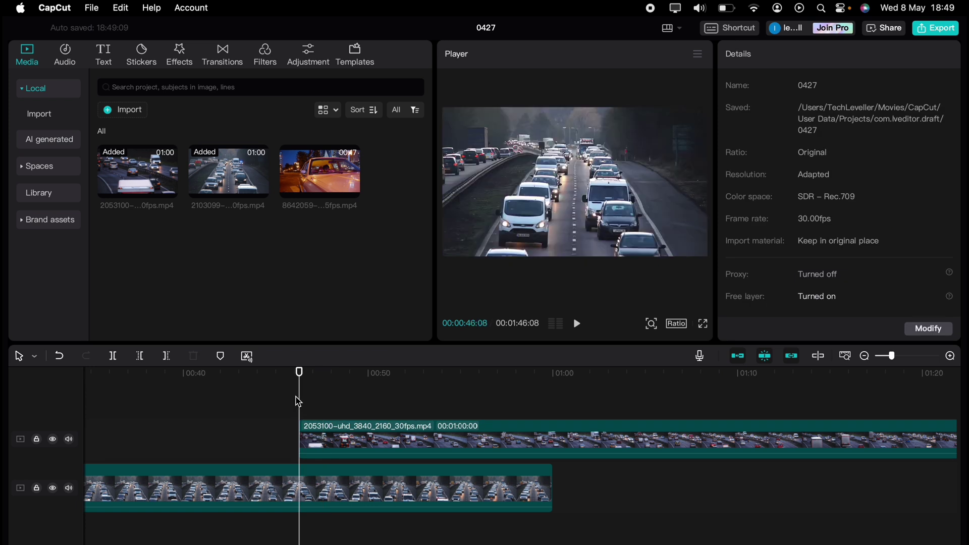
key("space")
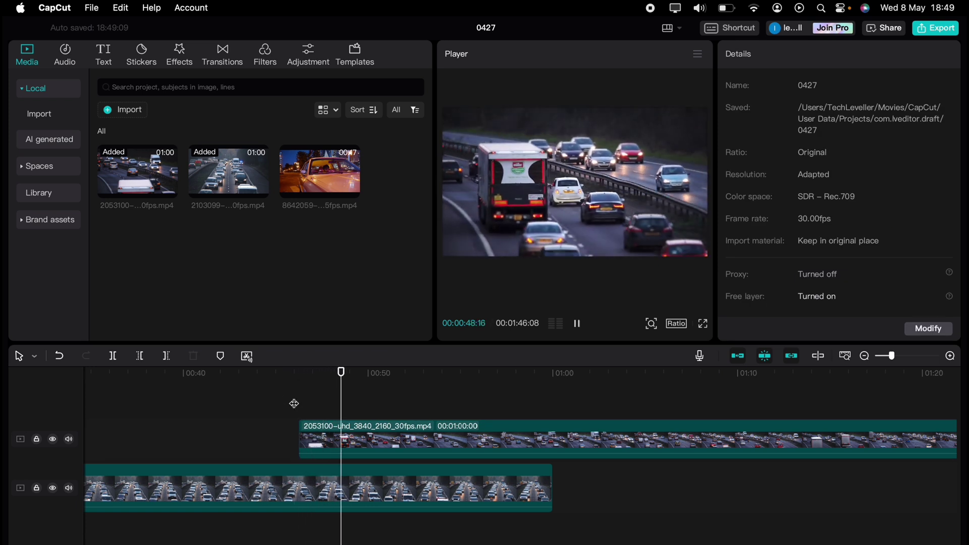
key("space")
left_click(293, 405)
key("space")
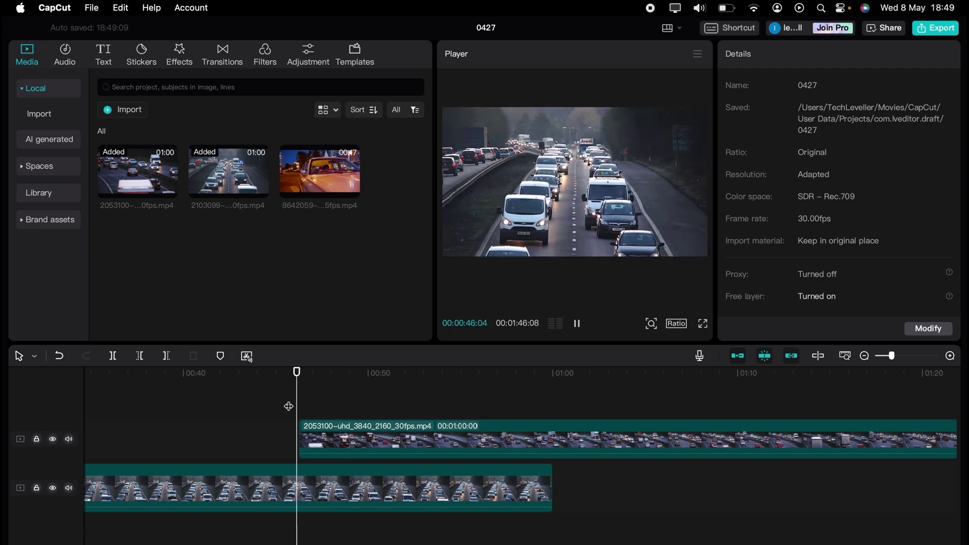
key("space")
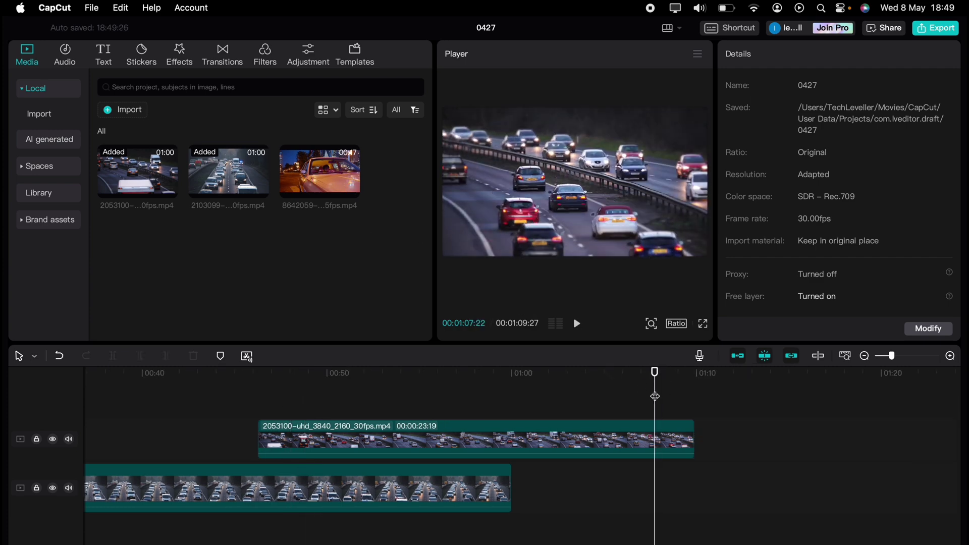
- Overlay the 8642059 car clip at 00:01:07:22 and keyframe a Mirror mask on it, rotated to -23° at size 1
left_click_drag(320, 171, 598, 398)
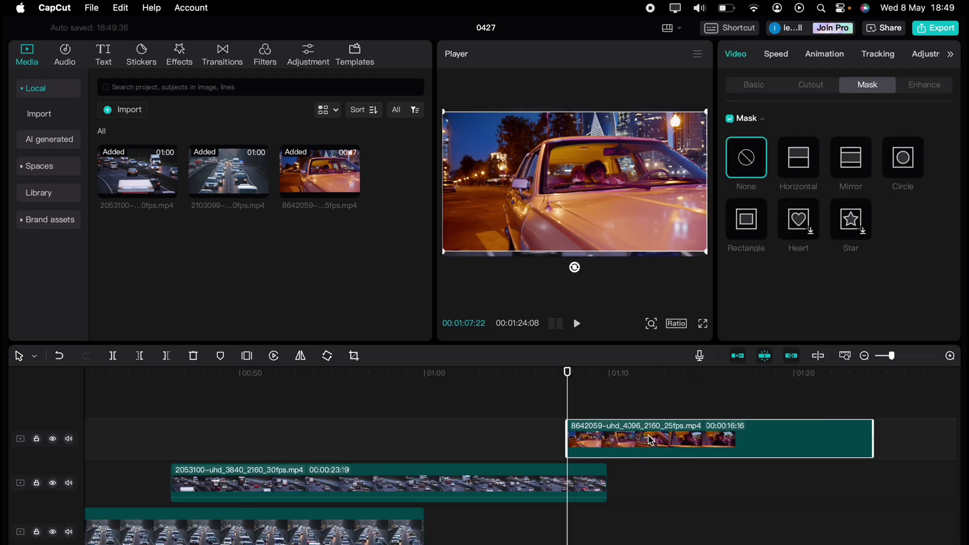
left_click(849, 163)
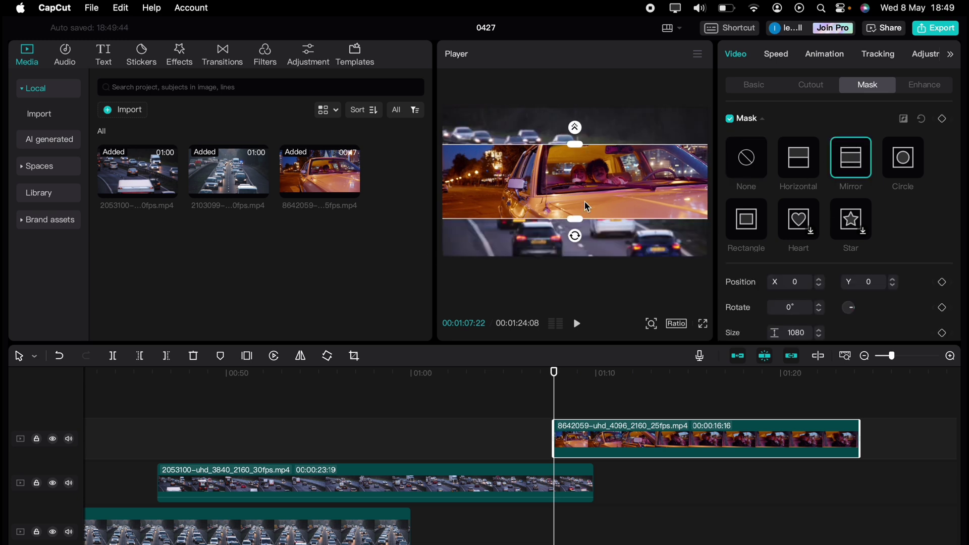
left_click_drag(575, 235, 601, 243)
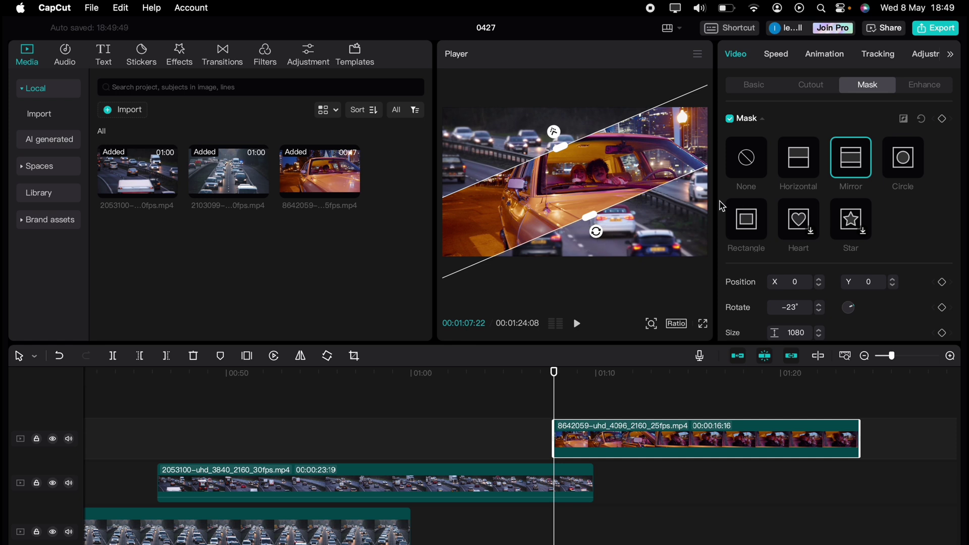
left_click_drag(594, 222, 561, 193)
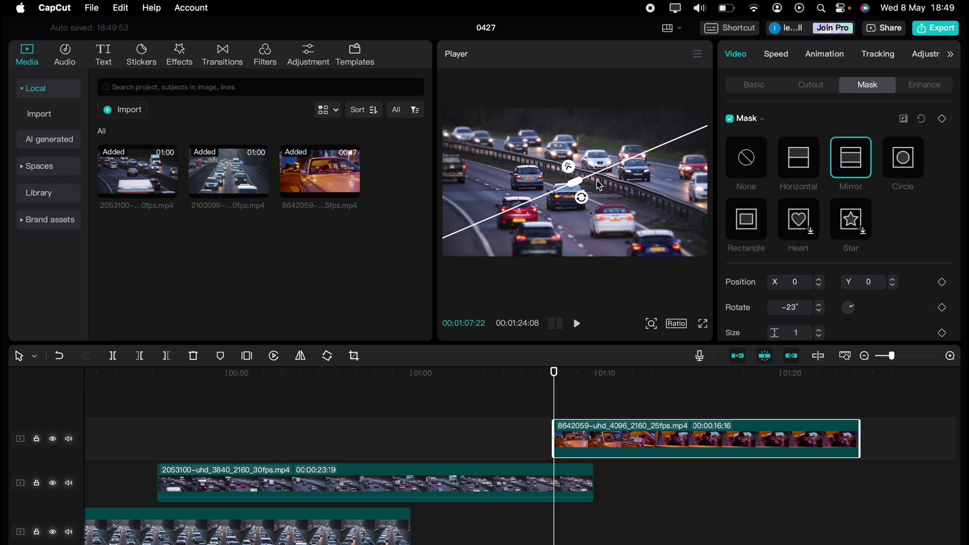
left_click(942, 119)
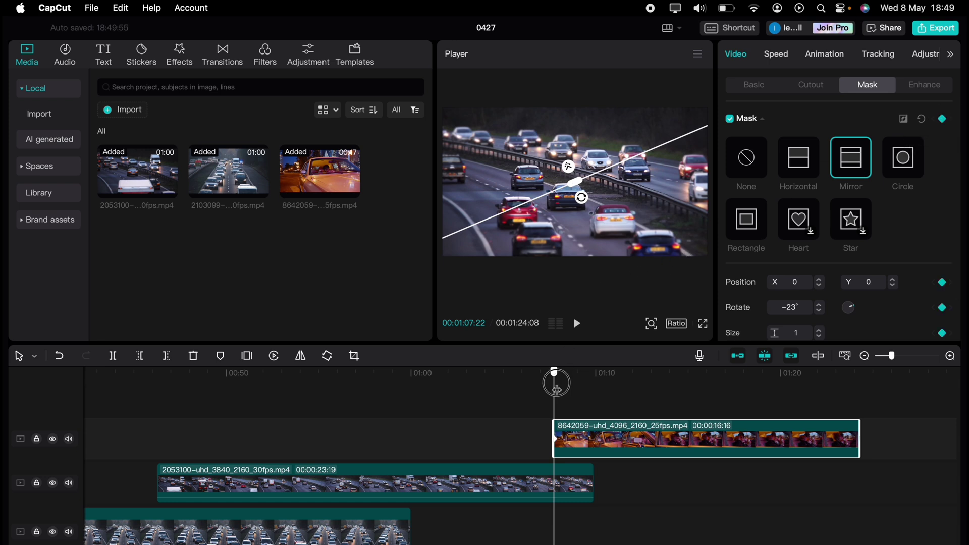
- Widen the car clip's mask to size 1075 at 00:01:08:03 and hold it with a keyframe at 00:01:08:18
left_click_drag(557, 389, 560, 390)
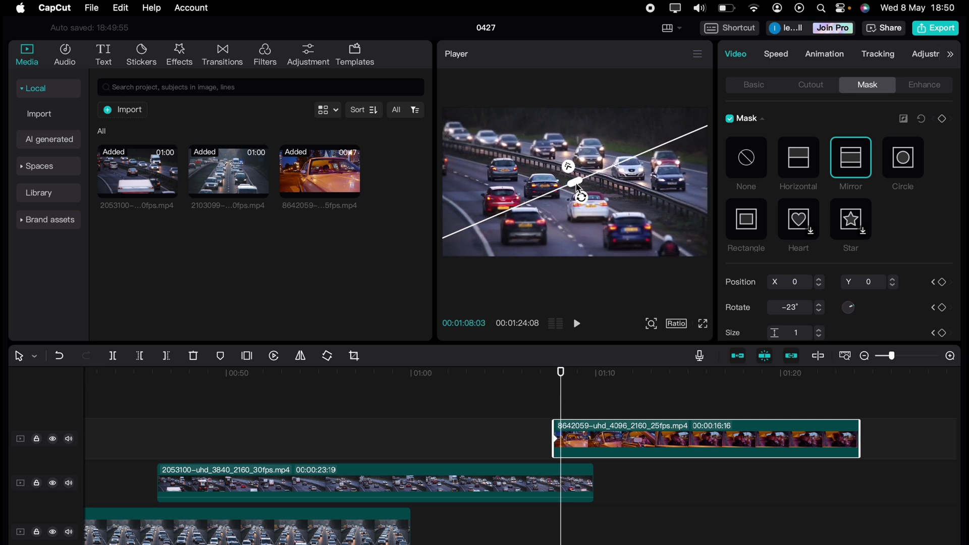
left_click_drag(578, 188, 598, 216)
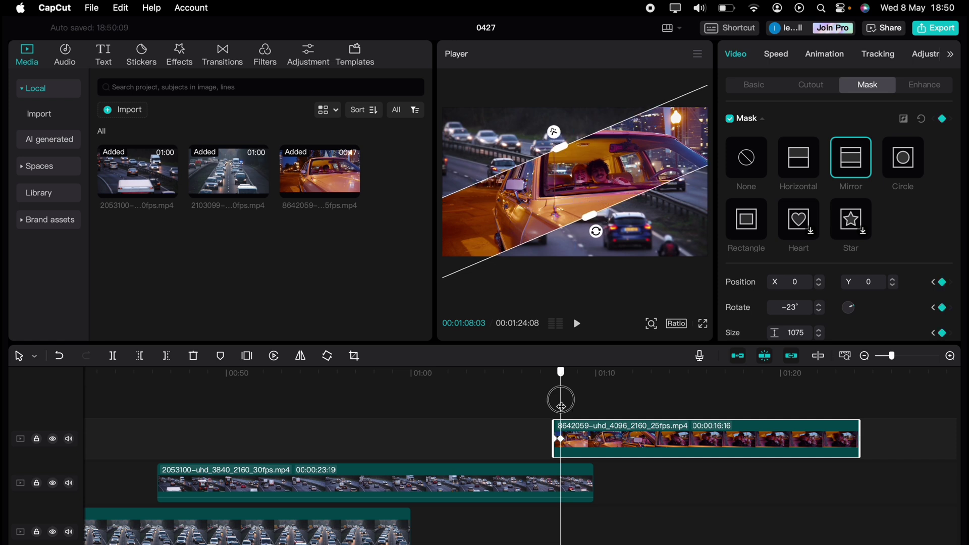
left_click_drag(560, 400, 570, 409)
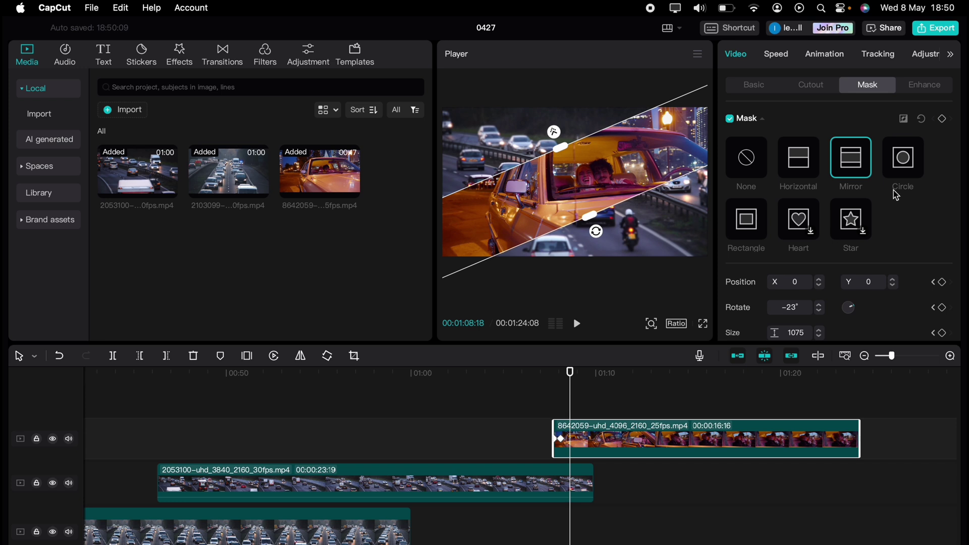
left_click(943, 119)
- Widen the mask to size 4320 at 00:01:09:02 and play back the diagonal transition from just before the car clip
left_click_drag(574, 389, 579, 394)
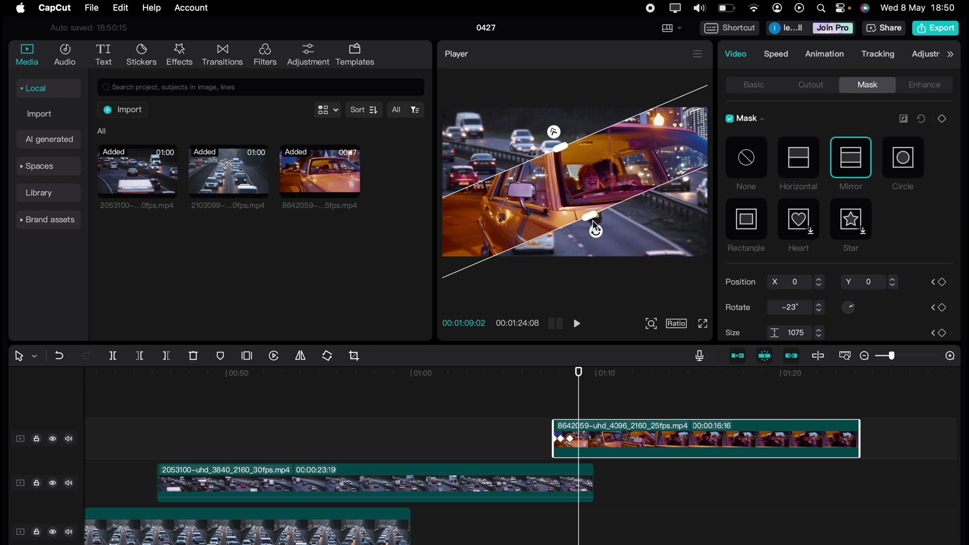
left_click_drag(596, 228, 684, 303)
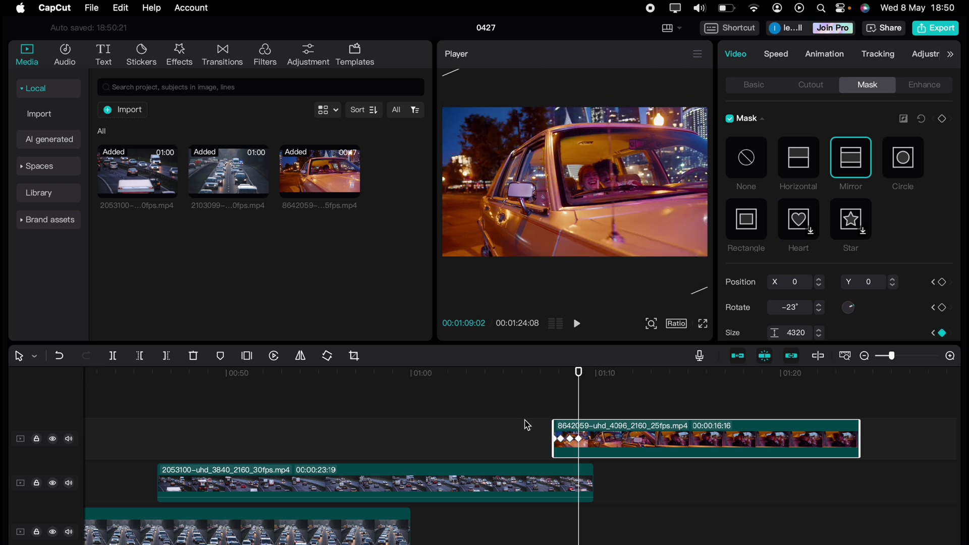
left_click(541, 396)
key("space")
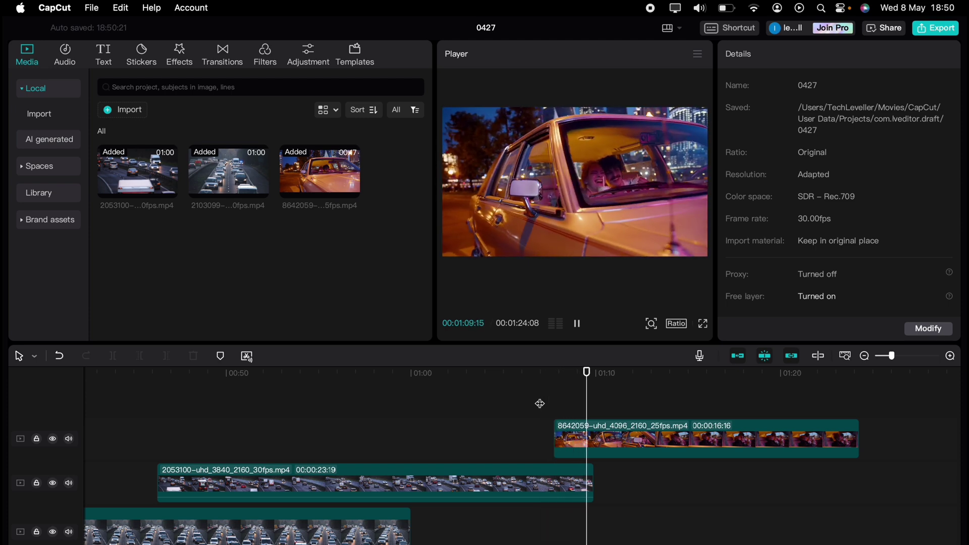
key("space")
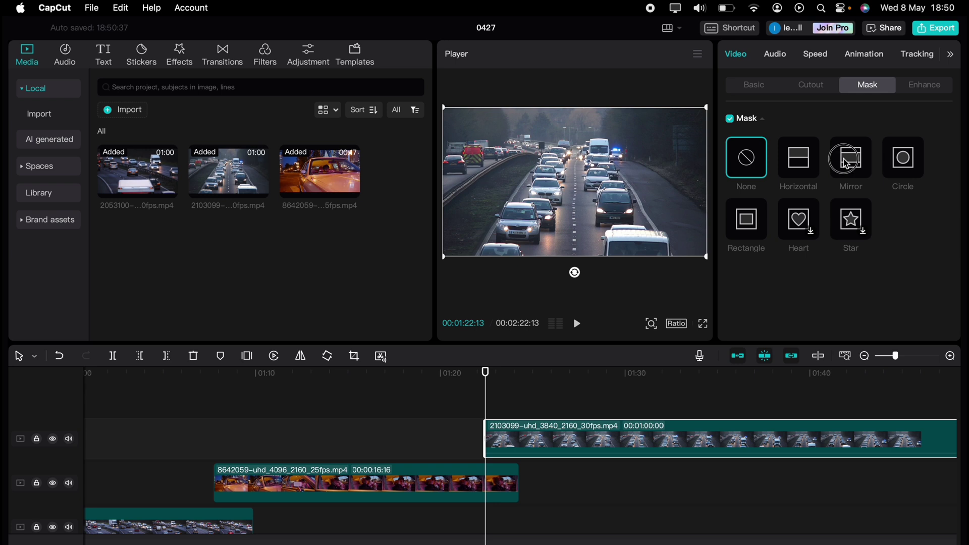
- Apply a Mirror mask rotated to 66° with a keyframe at the start of the 2103099 clip, and narrow its band
left_click(851, 158)
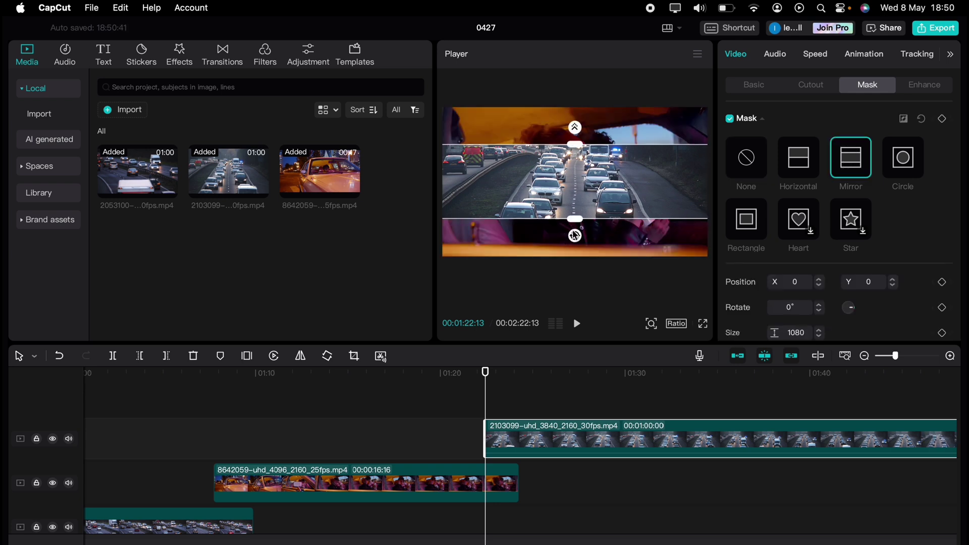
left_click_drag(575, 236, 522, 211)
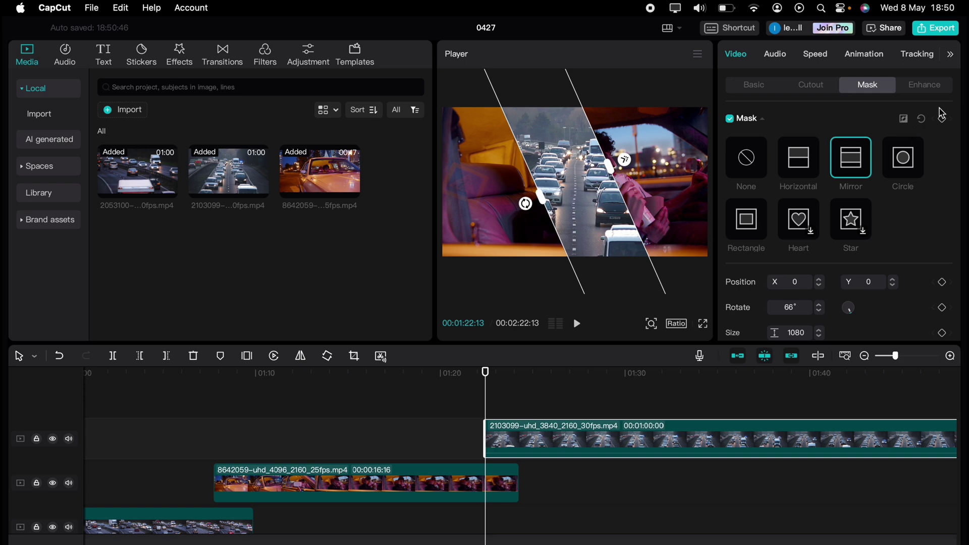
left_click(943, 122)
left_click_drag(525, 204, 580, 179)
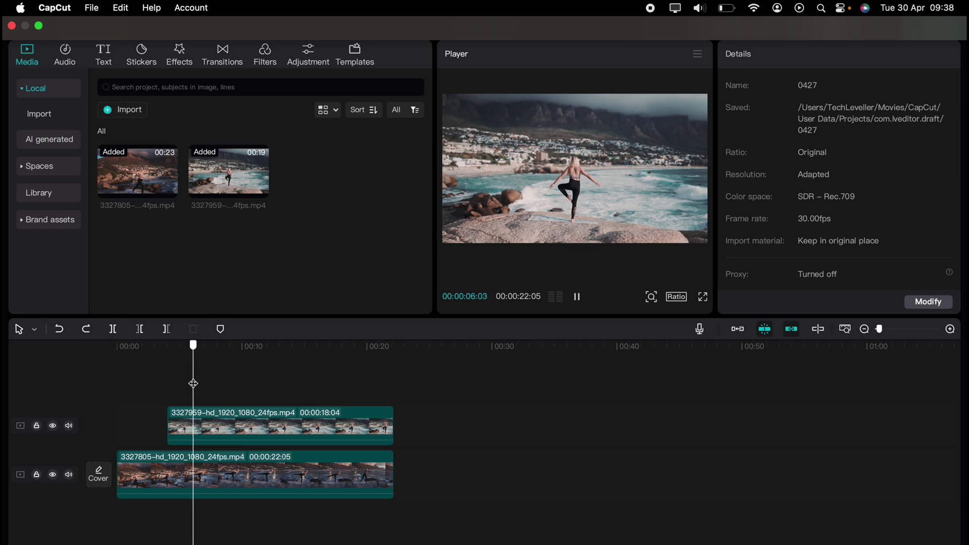
- Apply a Horizontal mask to the 3327959 overlay clip with the playhead at its start, 00:00:04:01
left_click(194, 418)
left_click_drag(193, 387, 168, 382)
left_click(754, 85)
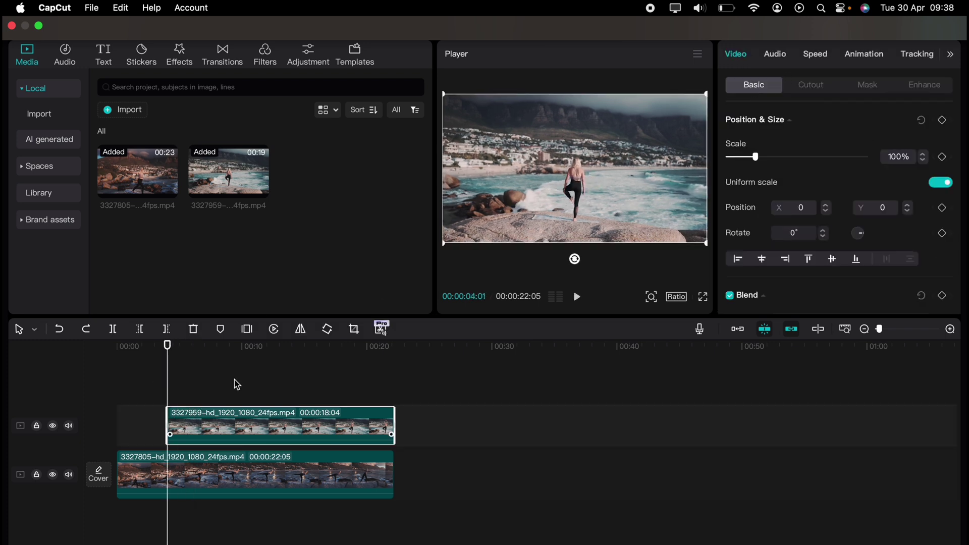
left_click(129, 383)
left_click(170, 376)
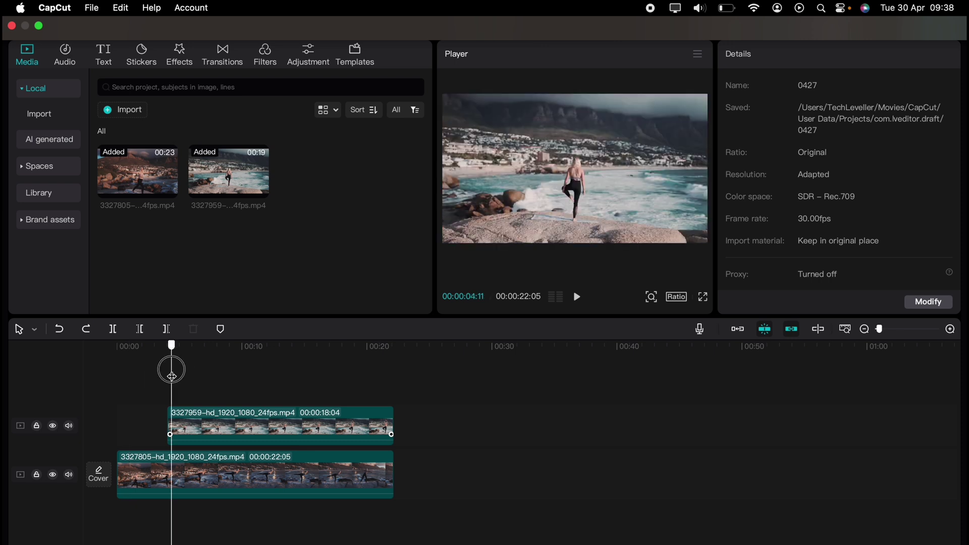
left_click(185, 419)
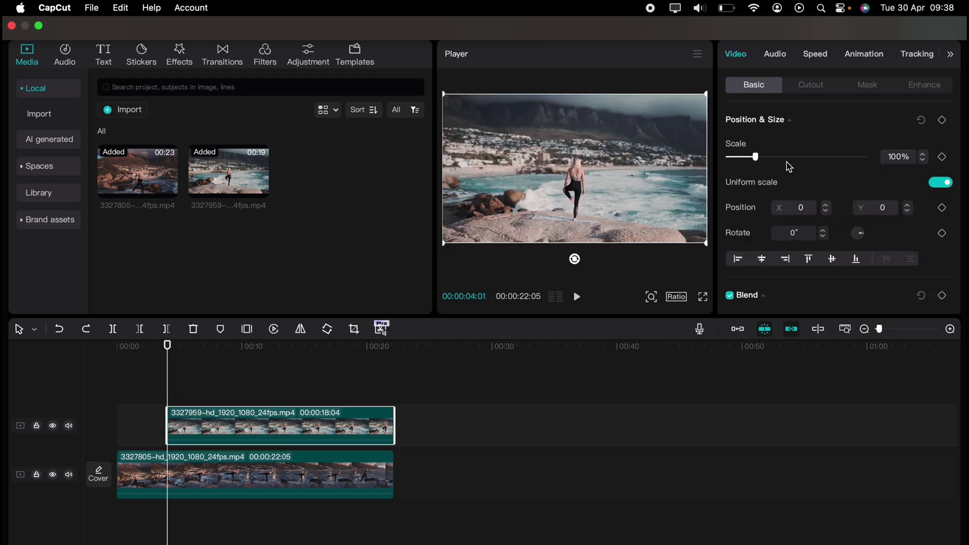
left_click(858, 86)
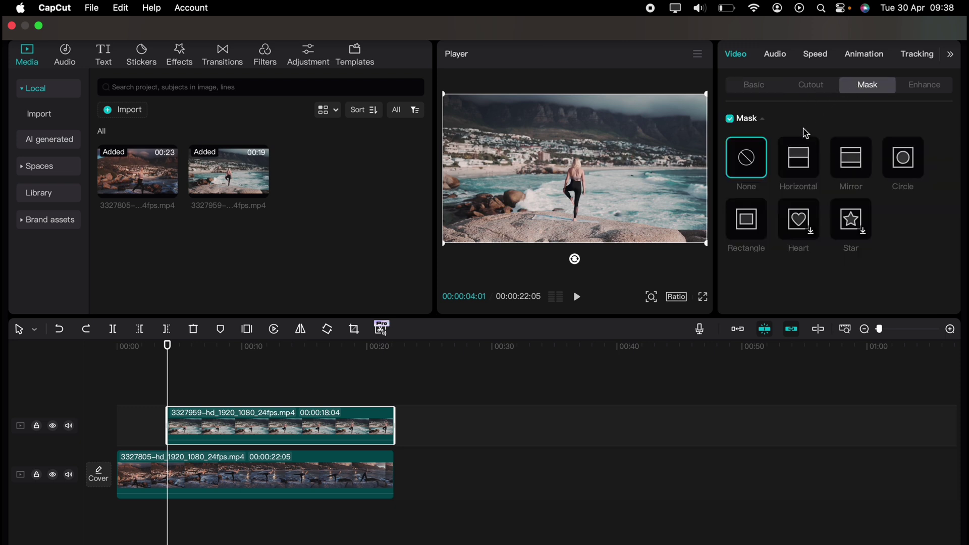
left_click(807, 155)
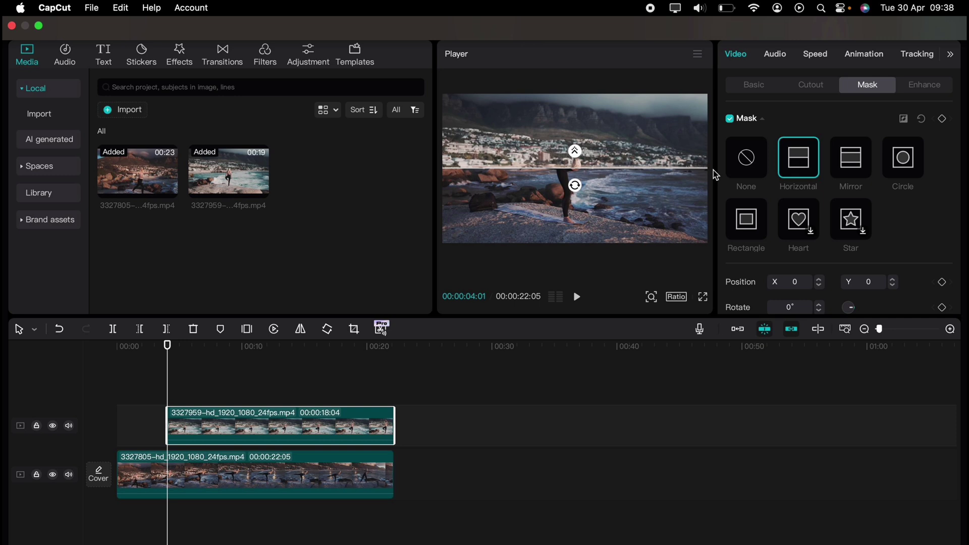
- Rotate the mask to -90°, position it at X -958, feather its edge slightly, and keyframe it at the overlay's start
left_click_drag(575, 185, 444, 174)
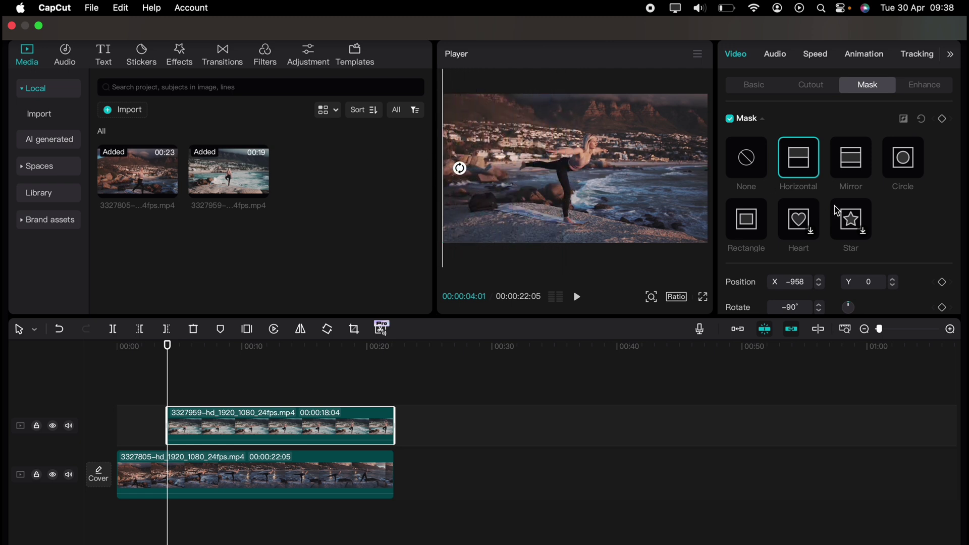
scroll(835, 217, "down", 2)
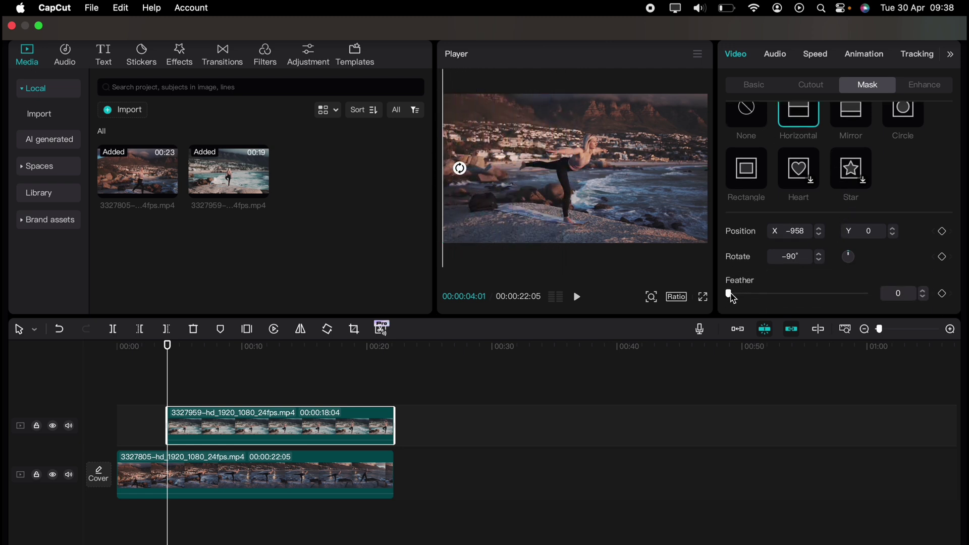
left_click_drag(731, 295, 752, 297)
scroll(933, 125, "up", 2)
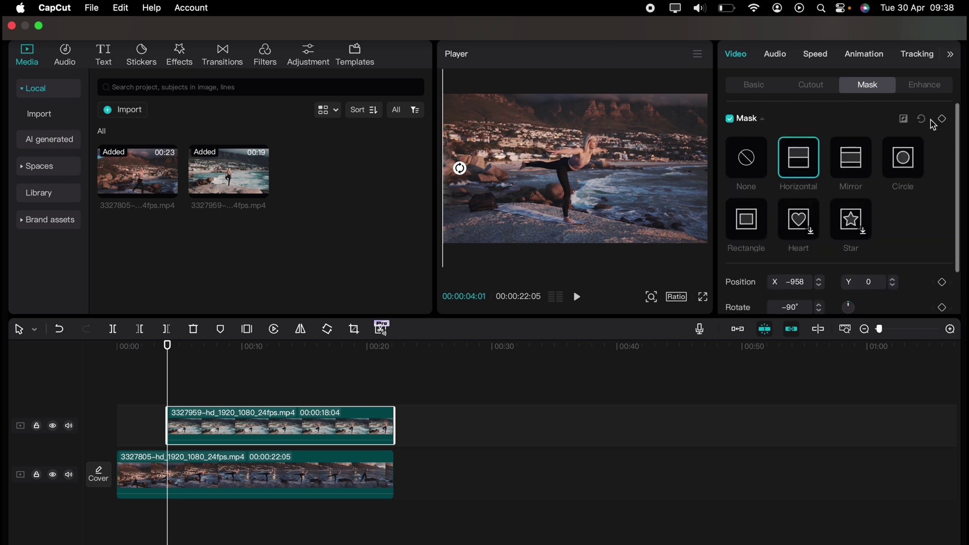
left_click(942, 118)
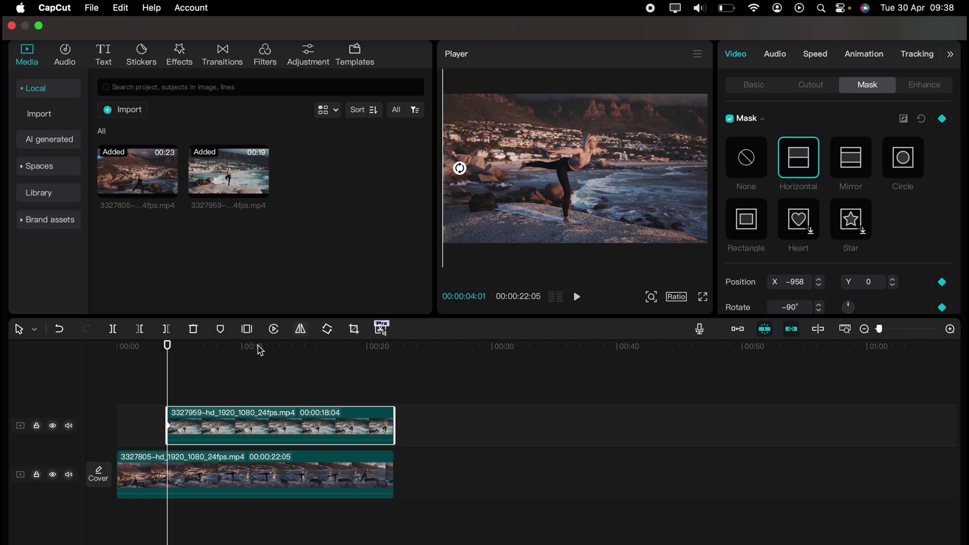
- Move the mask to X 960 at 00:00:08:06 and play back the sideways wipe from before the overlay clip
left_click_drag(168, 364, 220, 370)
left_click_drag(446, 160, 714, 152)
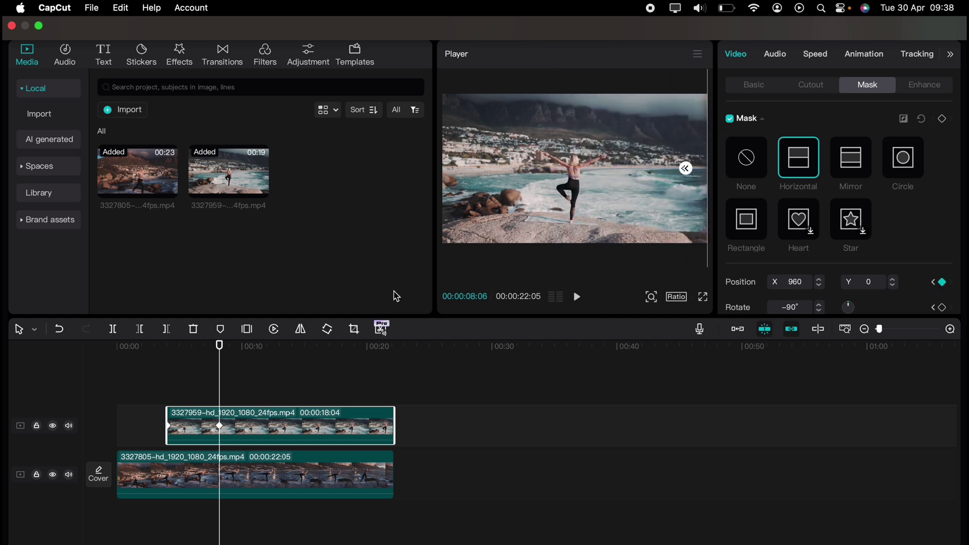
left_click_drag(167, 389, 132, 393)
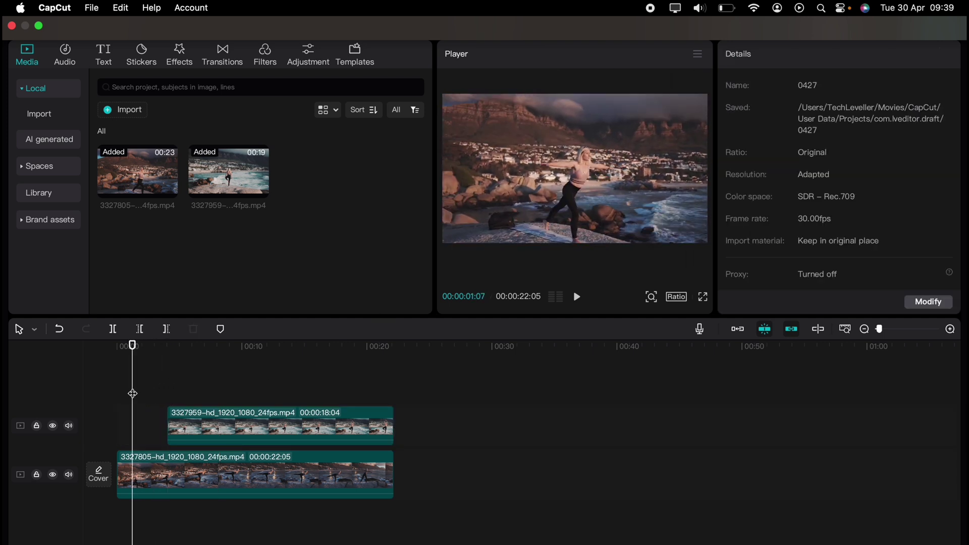
key("space")
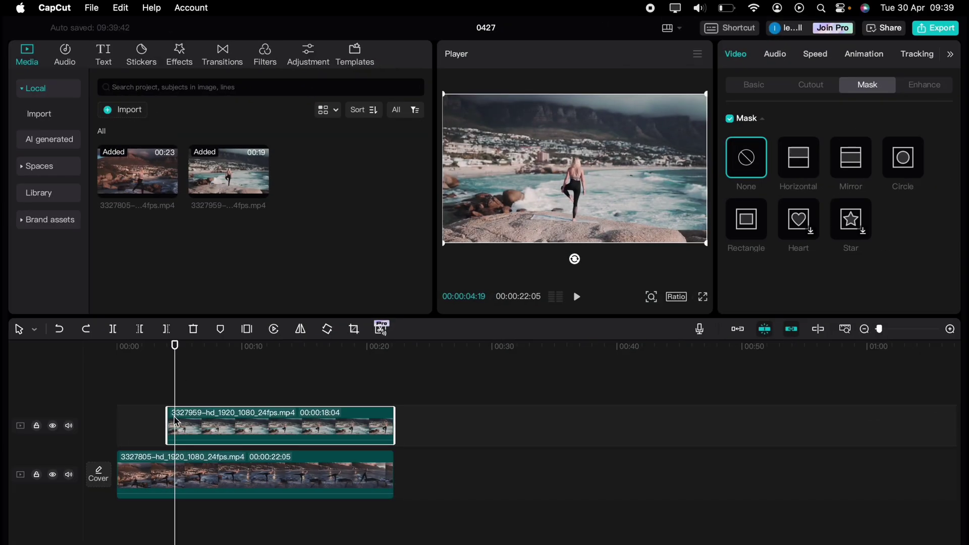
- Apply a Horizontal mask to the overlay clip at its start, 00:00:04:01, and rotate it to -29°
left_click(145, 394)
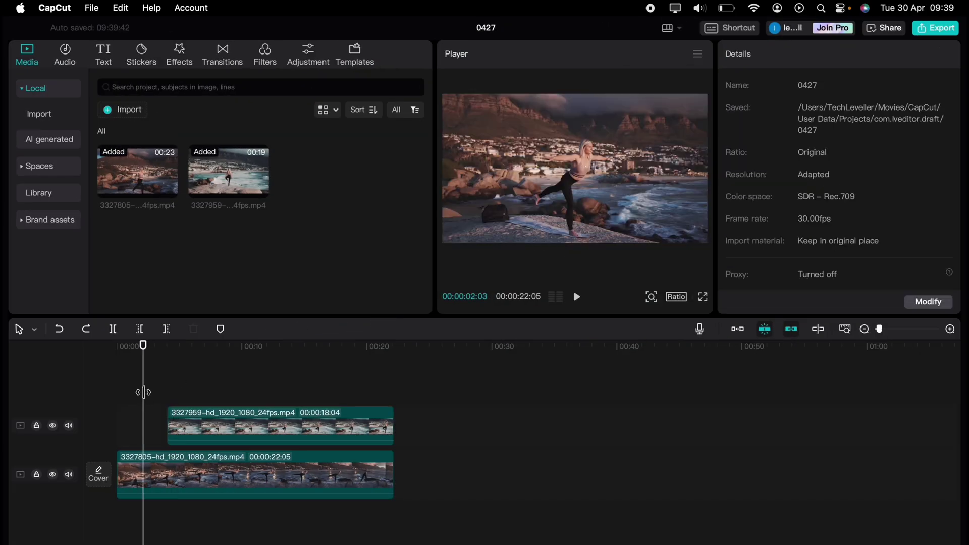
left_click_drag(143, 392, 167, 392)
left_click(178, 422)
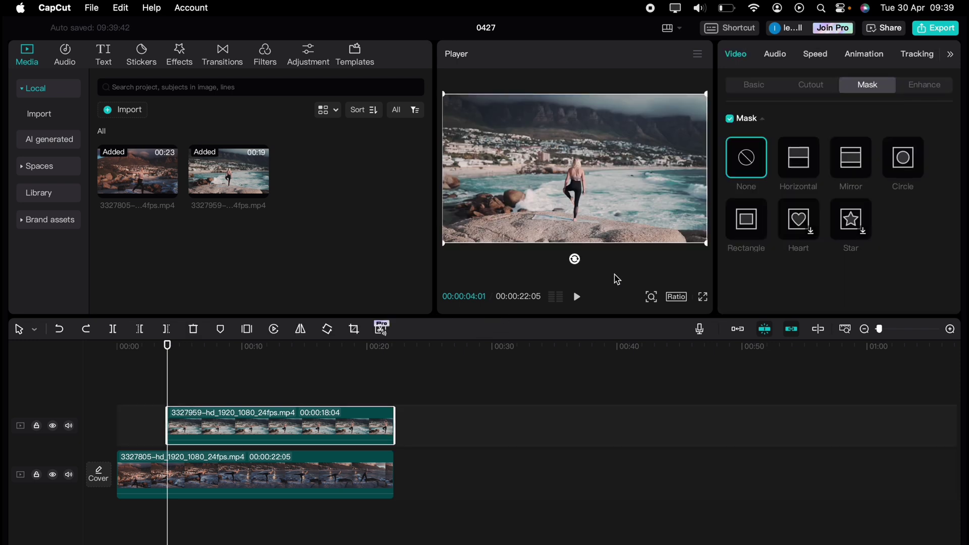
left_click(806, 163)
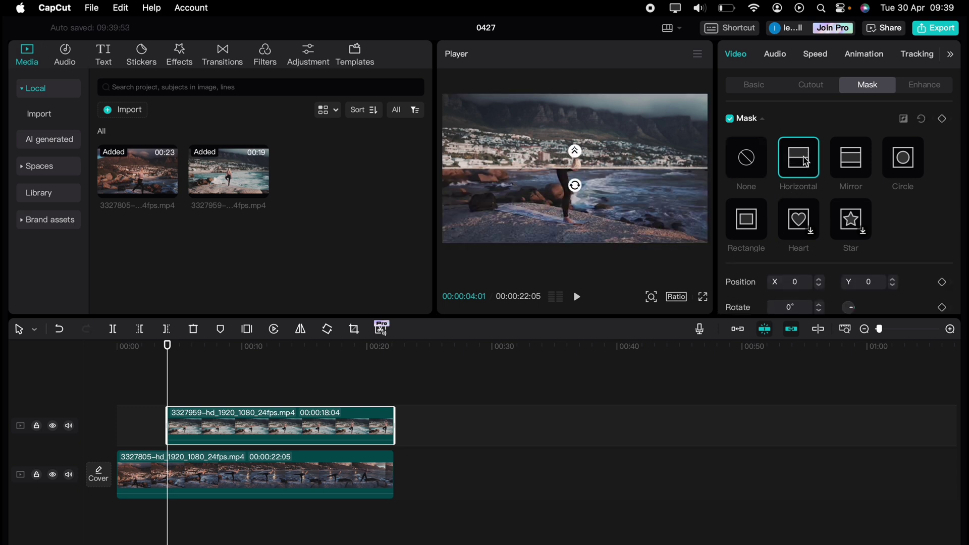
mouse_move(574, 185)
left_mouse_down()
mouse_move(572, 175)
mouse_move(582, 195)
left_mouse_up()
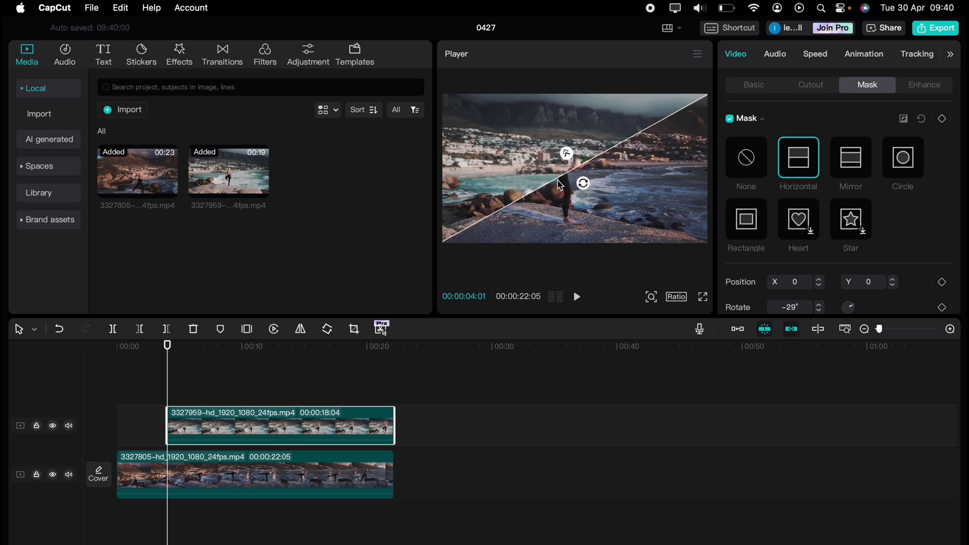
- Position the diagonal mask at X -960, Y 540, feather its edge slightly, and keyframe it at the overlay's start
left_click_drag(553, 181, 417, 95)
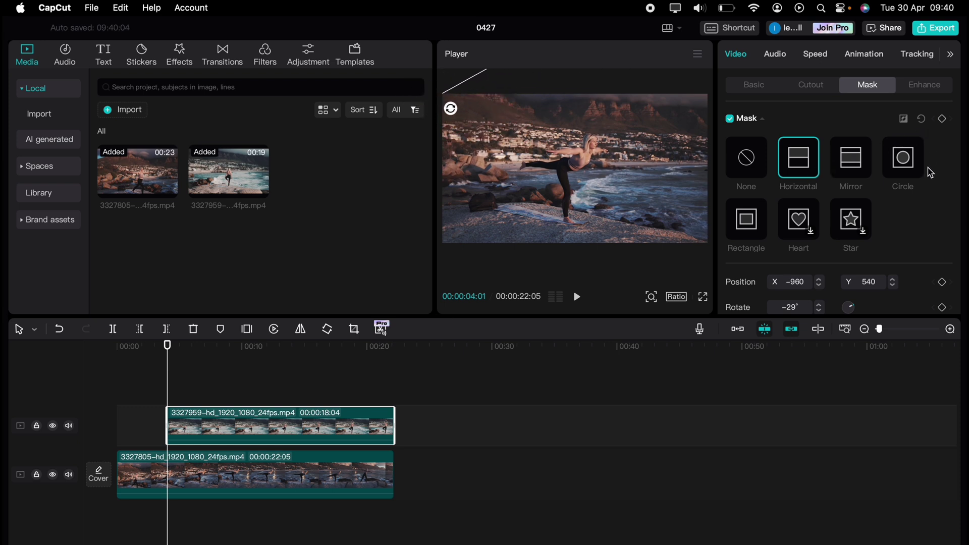
scroll(924, 211, "down", 3)
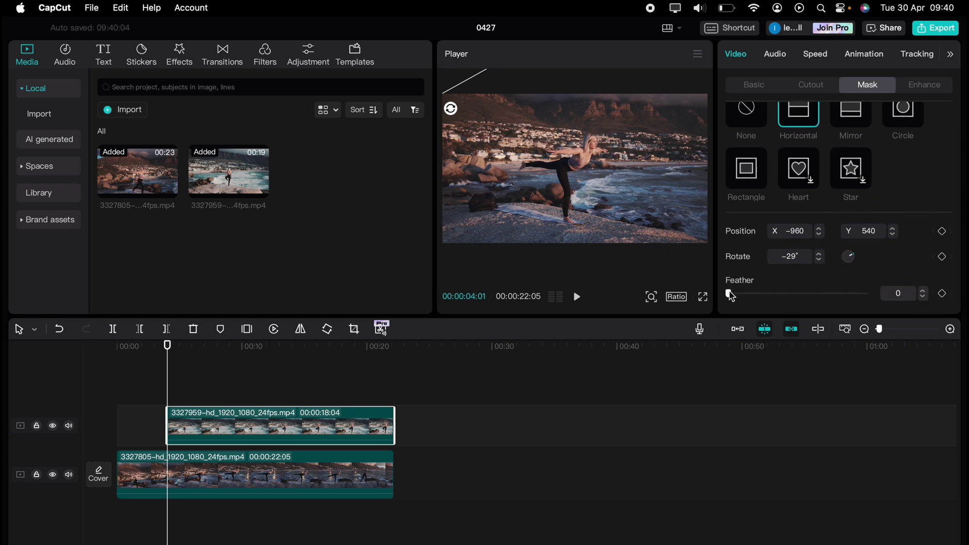
left_click_drag(730, 295, 749, 294)
scroll(916, 132, "up", 3)
left_click(942, 118)
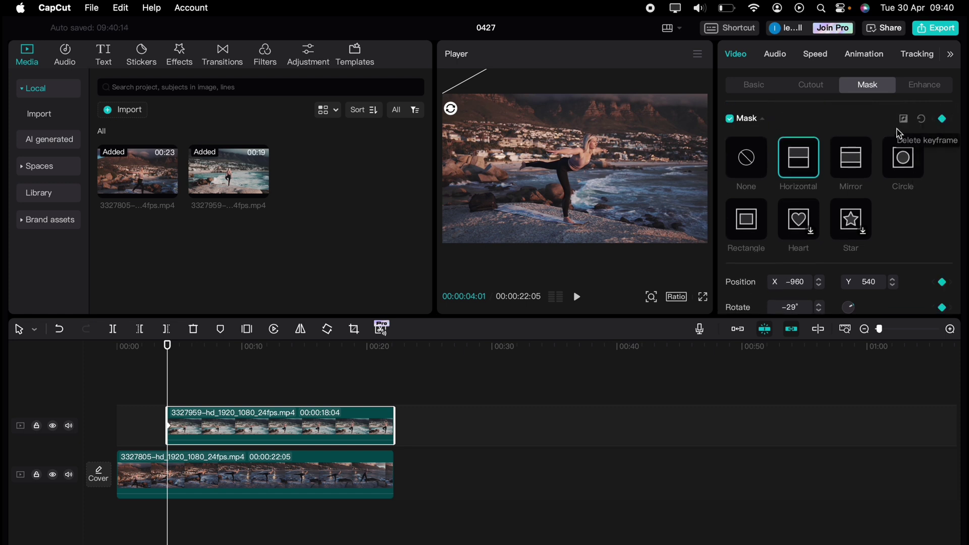
- Move the mask to X 960, Y -540 at 00:00:07:27 so the overlay clip is fully revealed
left_click_drag(168, 374, 216, 379)
left_click_drag(461, 94, 767, 260)
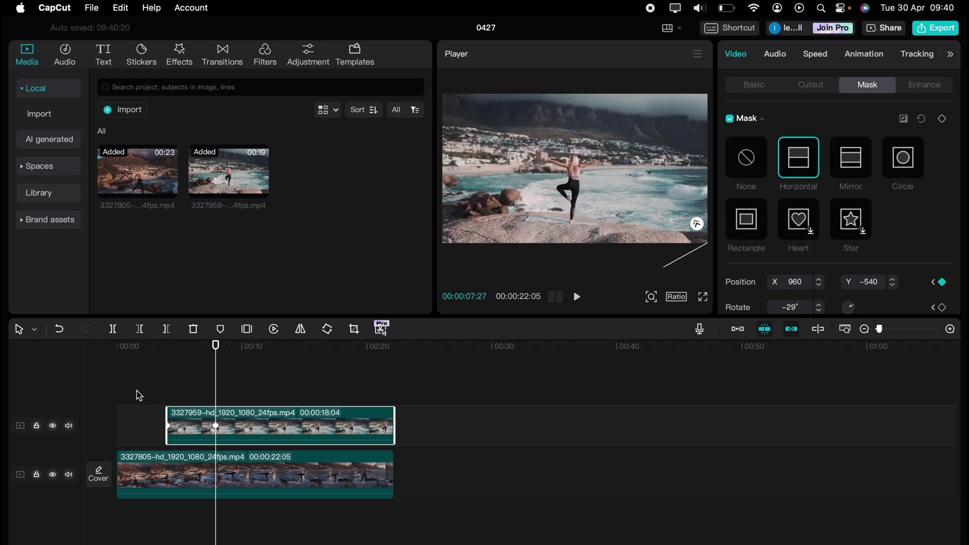
- Play back the diagonal wipe from before the overlay clip
left_click(155, 385)
key("space")
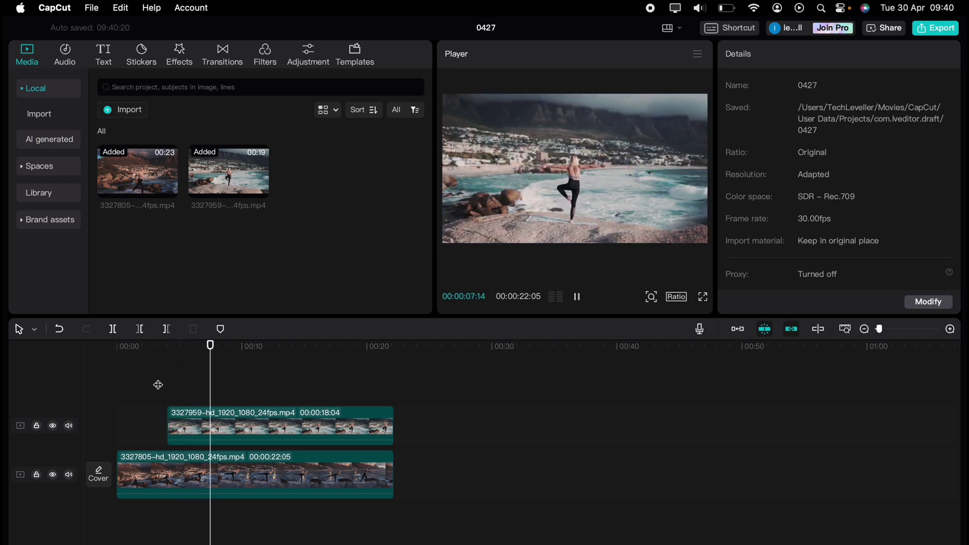
key("space")
- Apply a Circle mask to the overlay clip at its start, 00:00:04:01, and shrink it to size 1 by 1
left_click(208, 420)
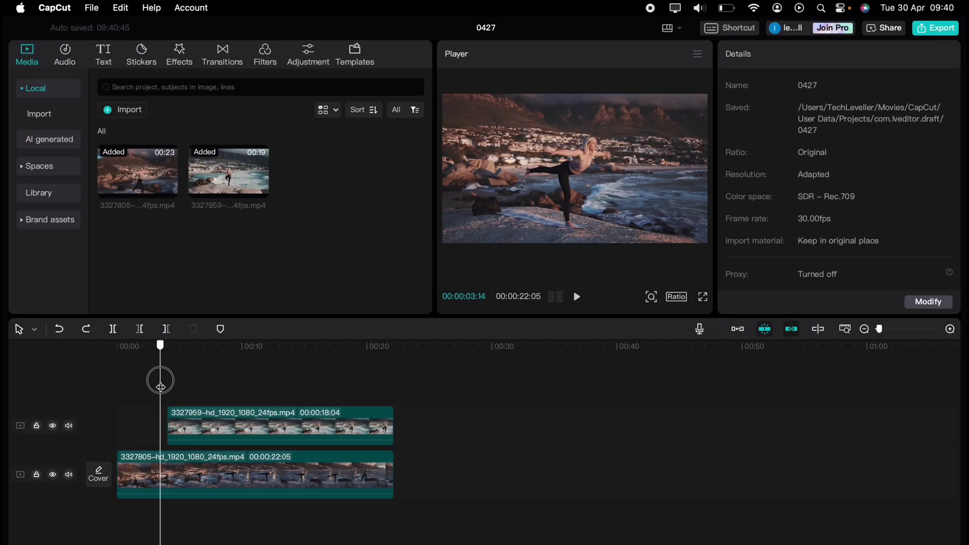
left_click_drag(161, 387, 167, 387)
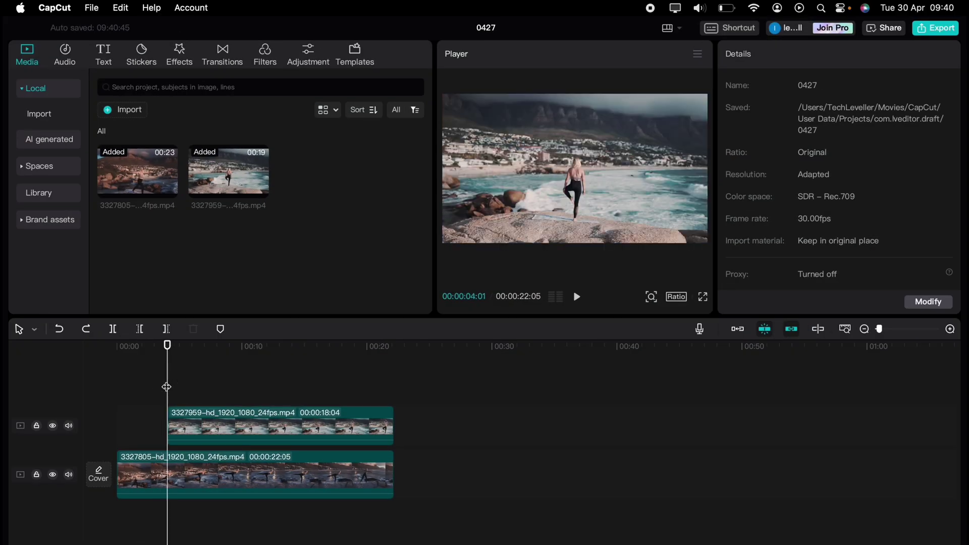
left_click(189, 418)
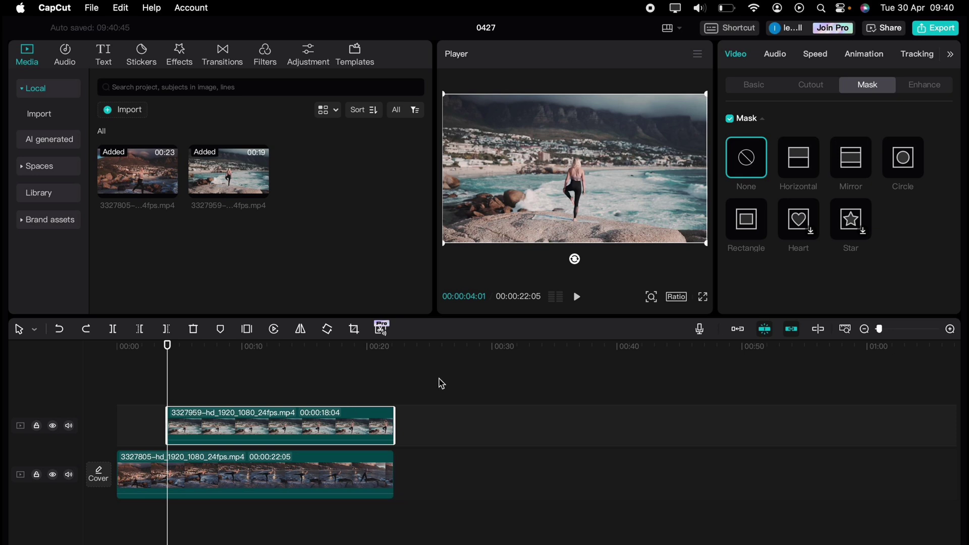
left_click(904, 159)
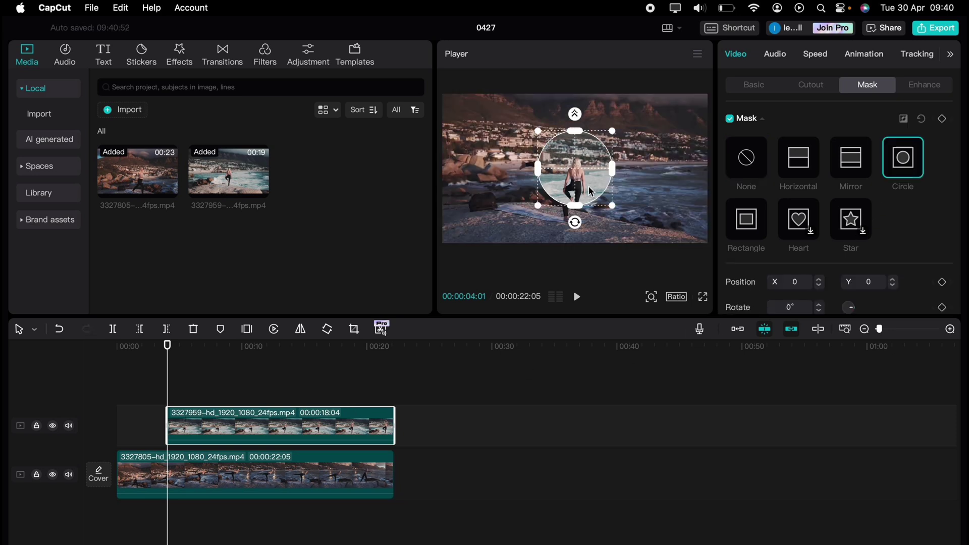
left_click_drag(614, 208, 578, 171)
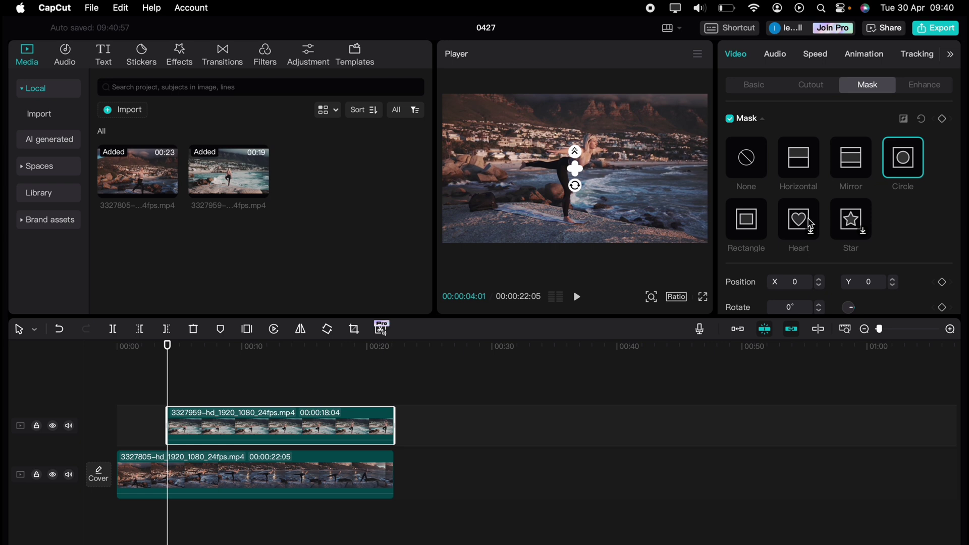
- Feather the circle mask's edge slightly and keyframe all its mask settings at the overlay clip's start
scroll(807, 225, "down", 3)
left_click(735, 295)
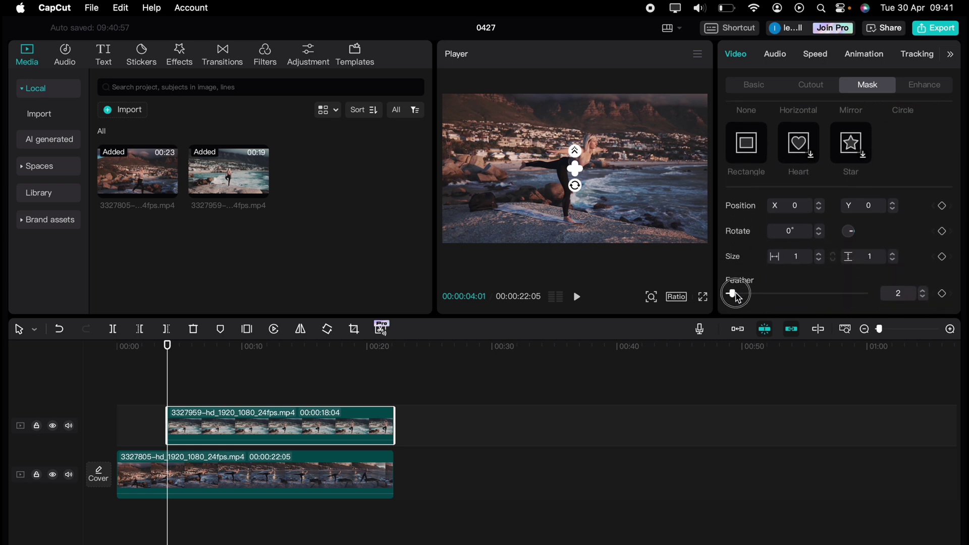
left_click_drag(735, 295, 757, 295)
scroll(903, 179, "up", 3)
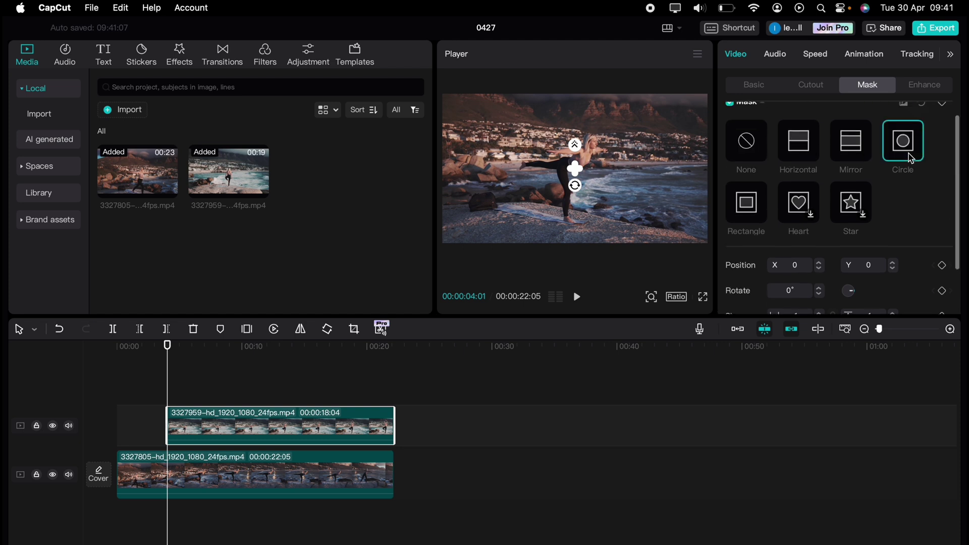
left_click(942, 119)
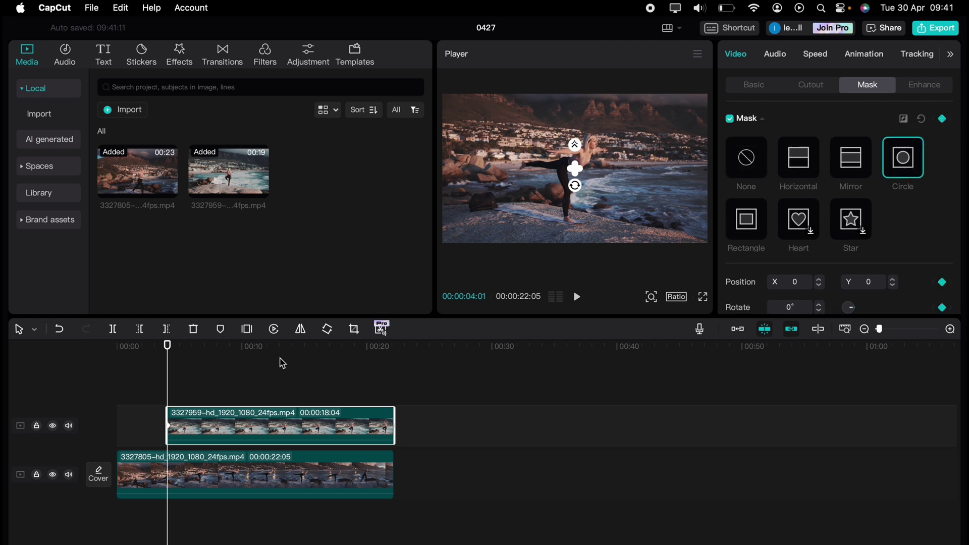
- Enlarge the circle mask to about 5172 by 5103 at 00:00:05:29 and set its feather to 0
left_click_drag(166, 364, 192, 365)
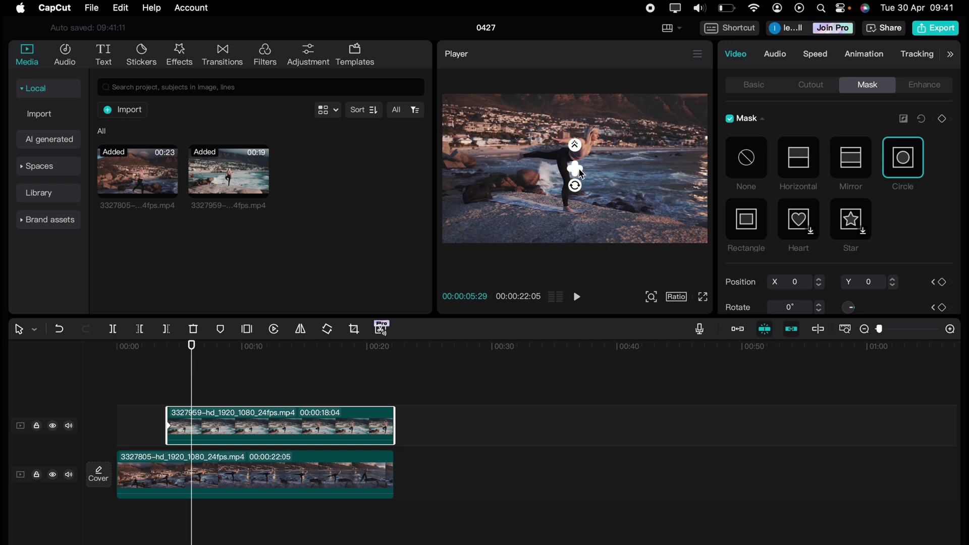
left_click_drag(582, 175, 614, 197)
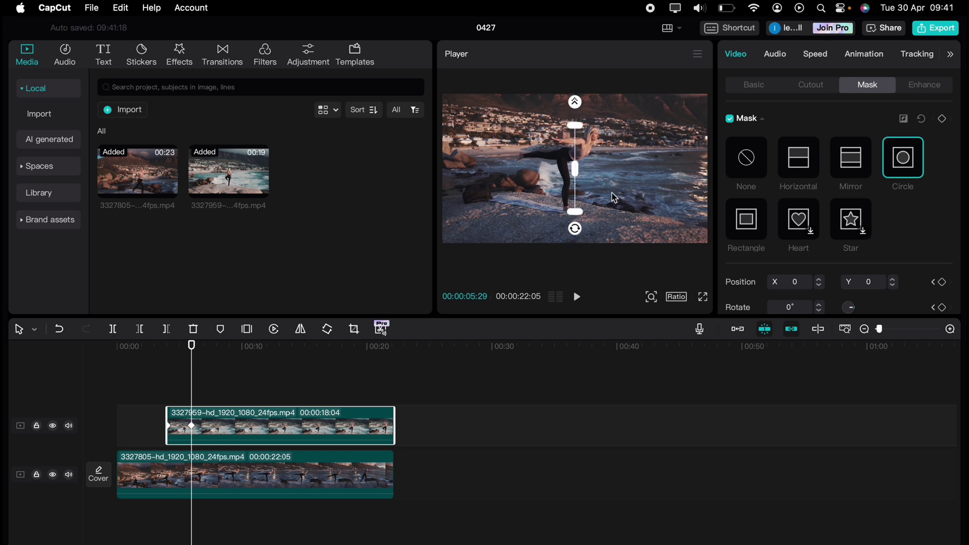
left_click_drag(577, 169, 660, 225)
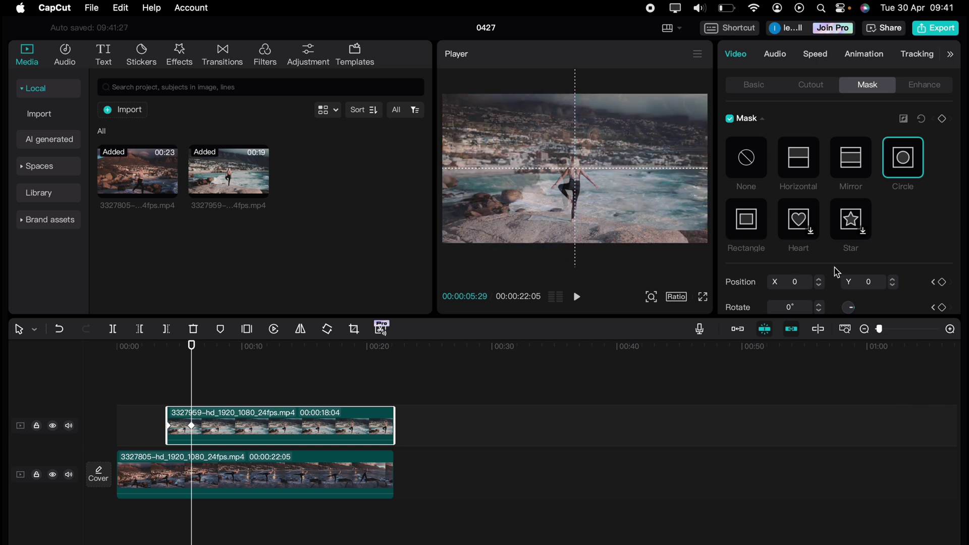
scroll(837, 273, "down", 3)
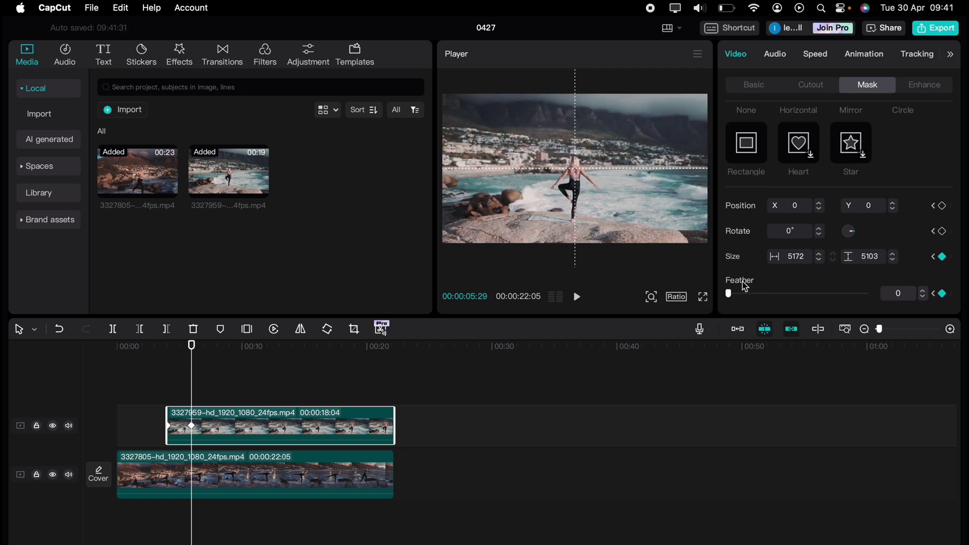
- Play back the circular reveal from before the overlay clip
left_click(158, 382)
key("space")
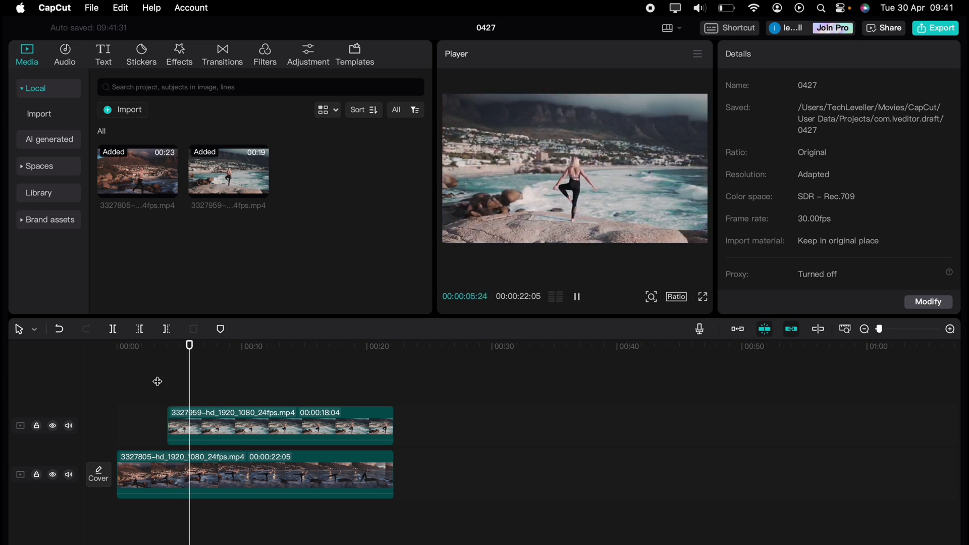
key("space")
- Delay the circle mask's second keyframe on the overlay clip to slow the reveal, and replay the transition
left_click(211, 413)
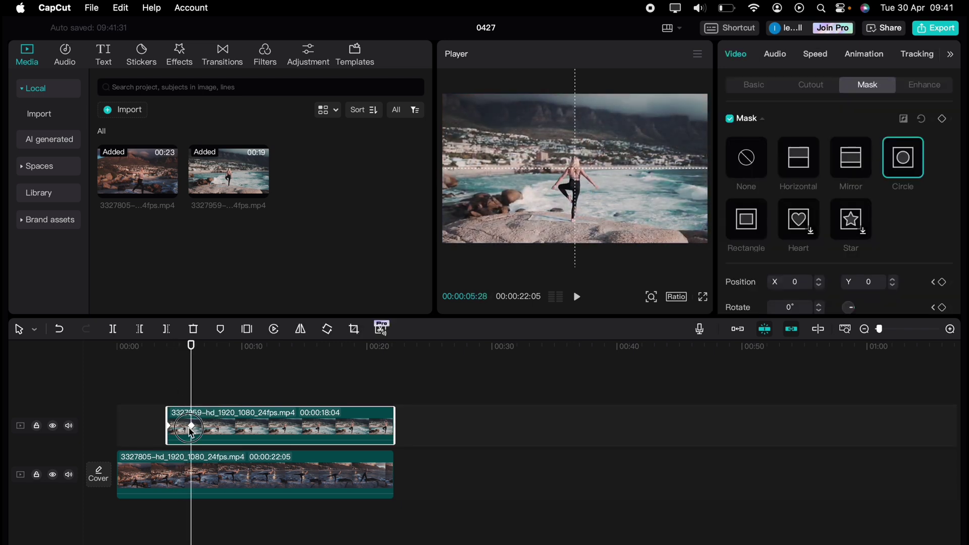
left_click_drag(192, 426, 213, 427)
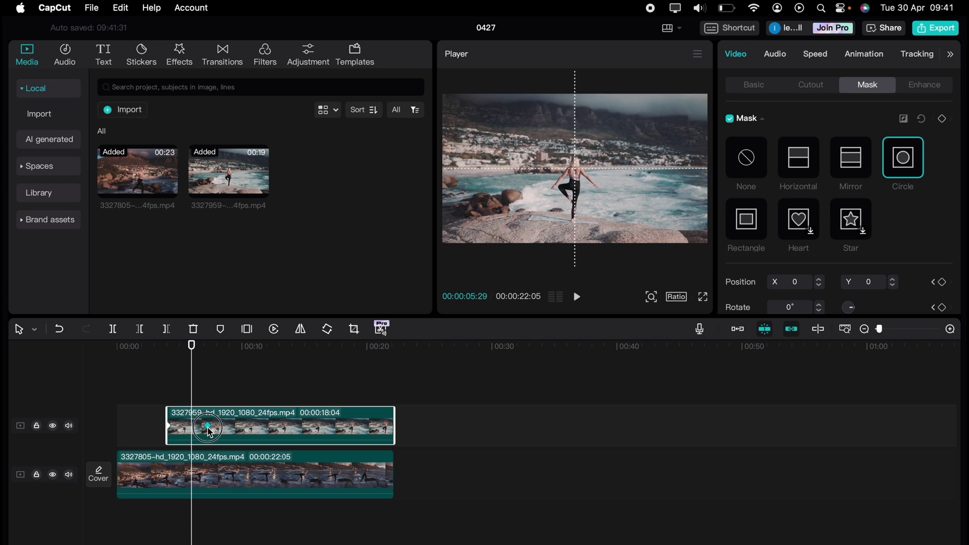
left_click(142, 385)
key("space")
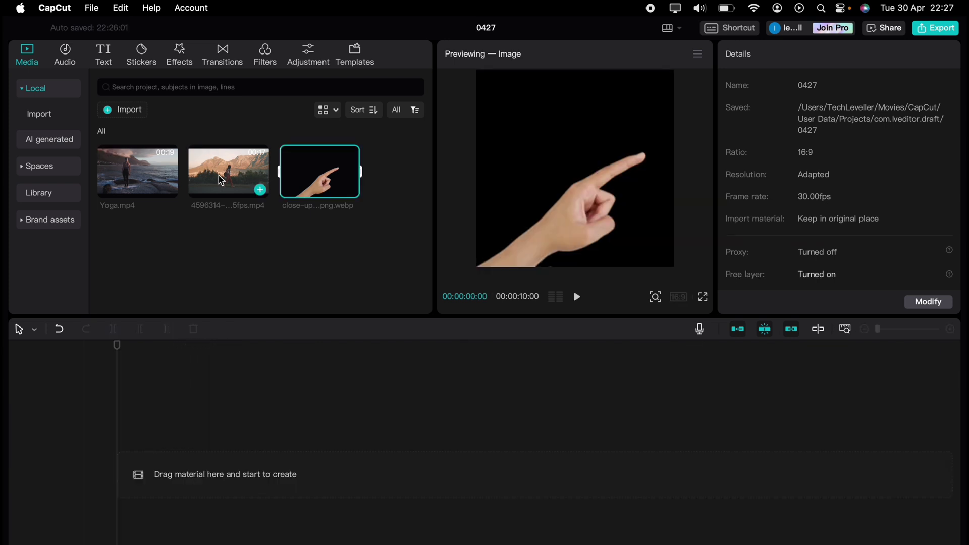
- Place the walking clip on the main track and Yoga.mp4 on the track above it, starting at about 00:00:02:28
left_click_drag(229, 171, 158, 481)
left_click(158, 460)
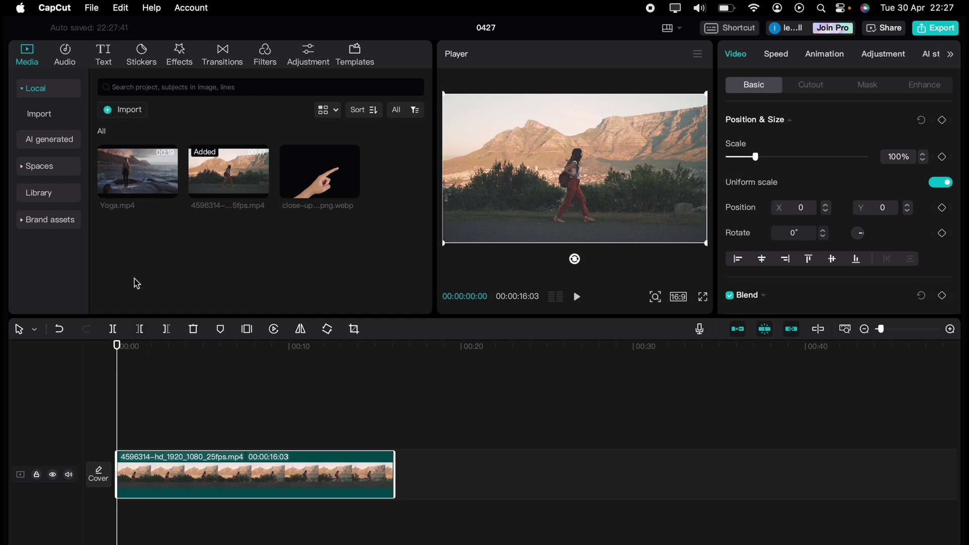
left_click_drag(166, 189, 179, 426)
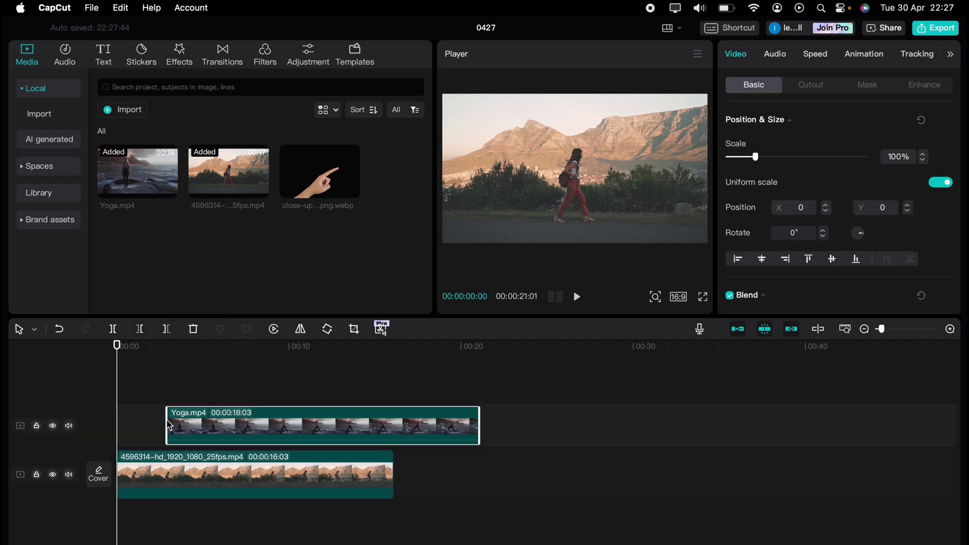
- Split Yoga.mp4 at 00:00:16:03 and delete the part extending past the main clip
left_click_drag(404, 386, 394, 380)
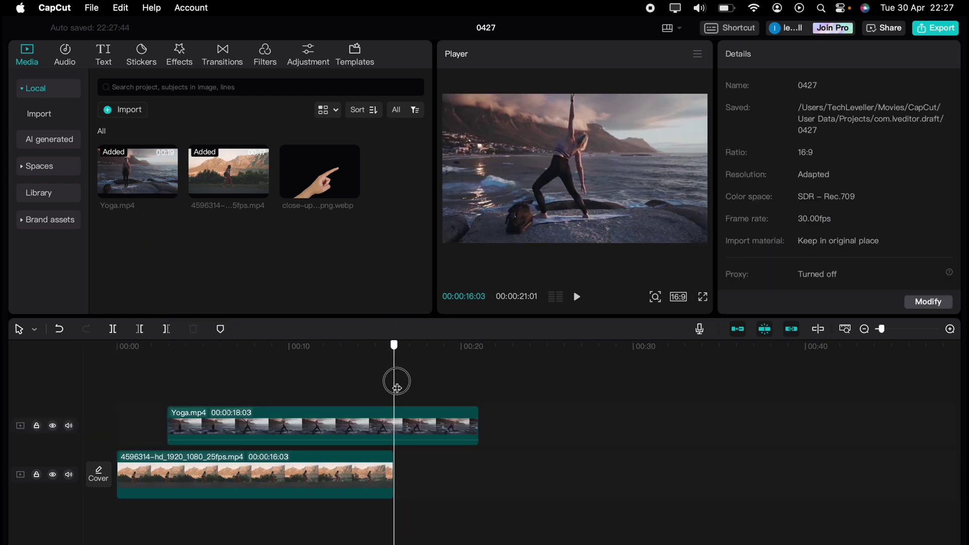
left_click(419, 425)
key("super+b")
key("BackSpace")
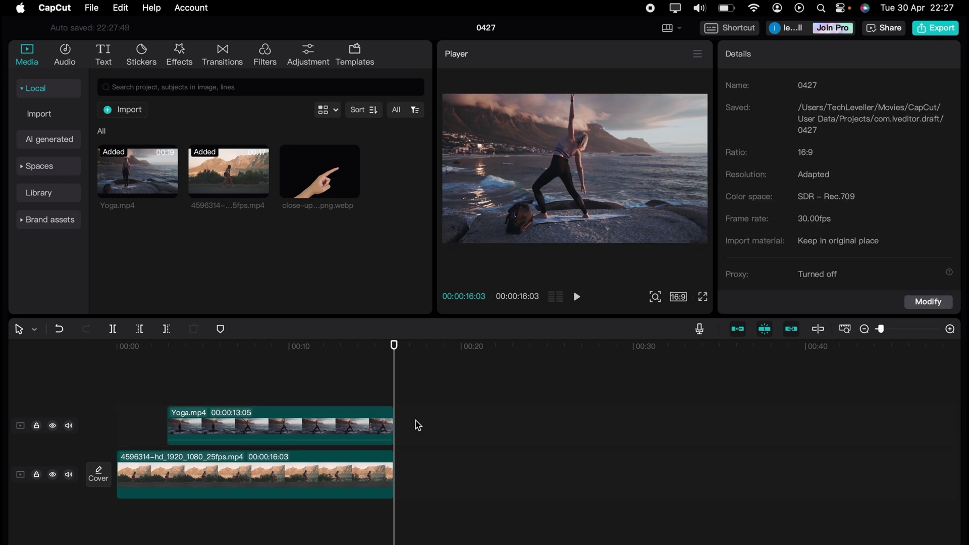
- Play back the cut from the walking clip to Yoga.mp4
left_click(128, 380)
key("space")
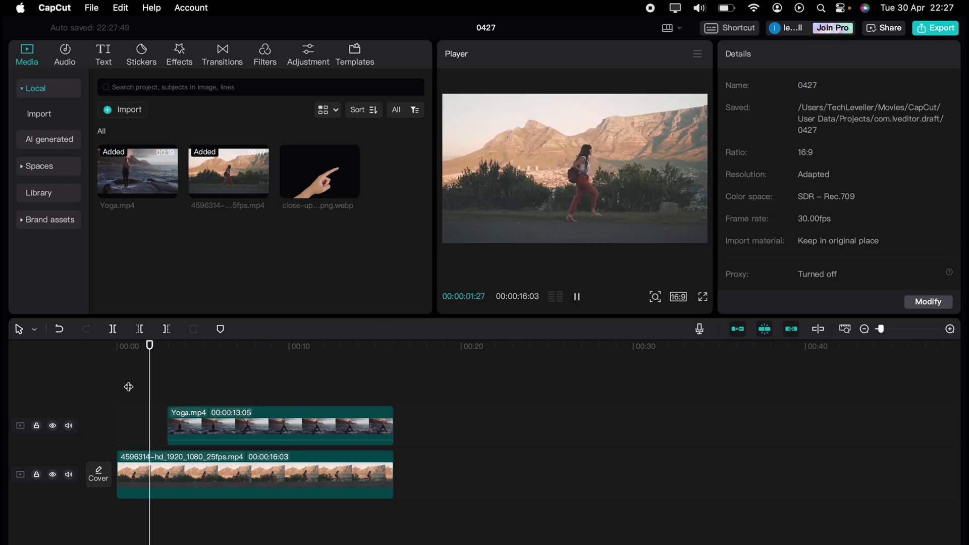
key("space")
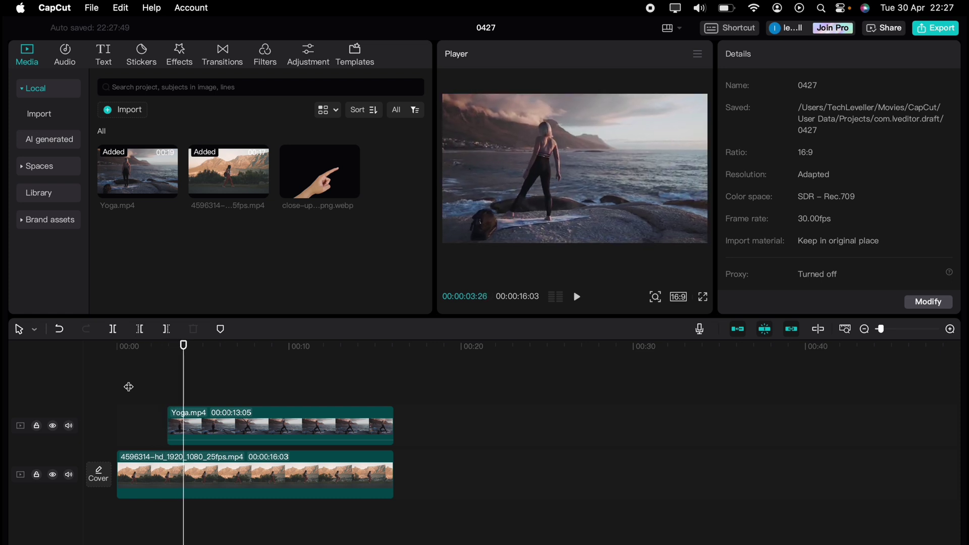
- Apply a Rectangle mask to Yoga.mp4 at its start, 00:00:02:28
left_click_drag(184, 376, 169, 376)
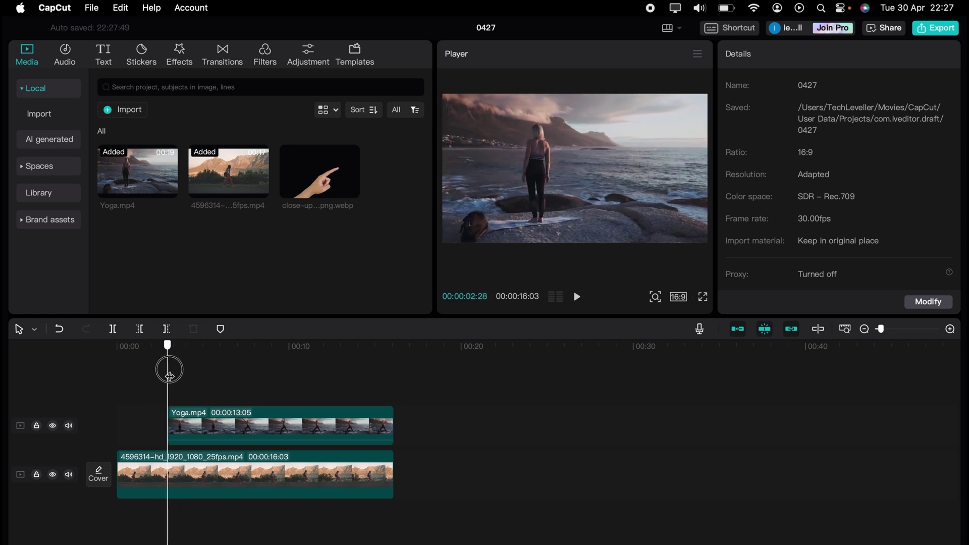
left_click(191, 420)
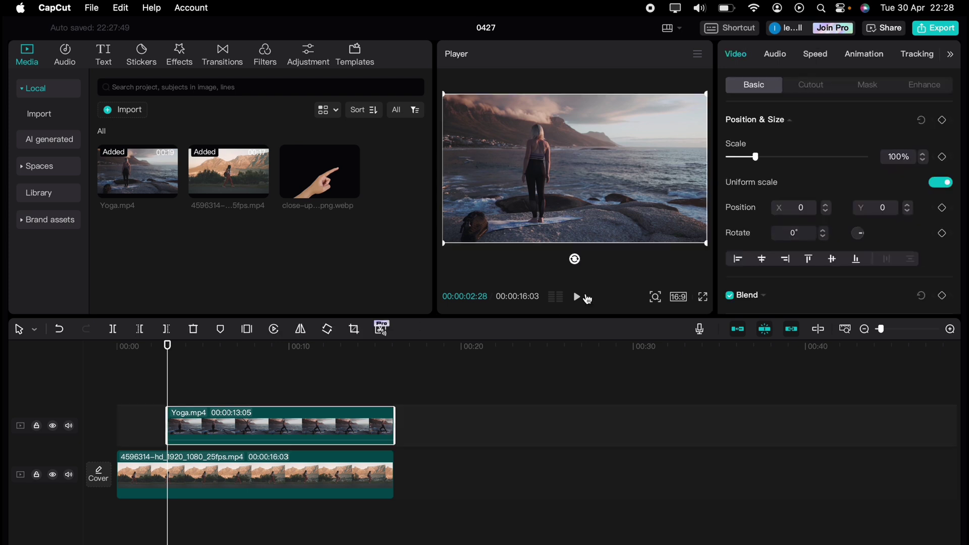
left_click(868, 86)
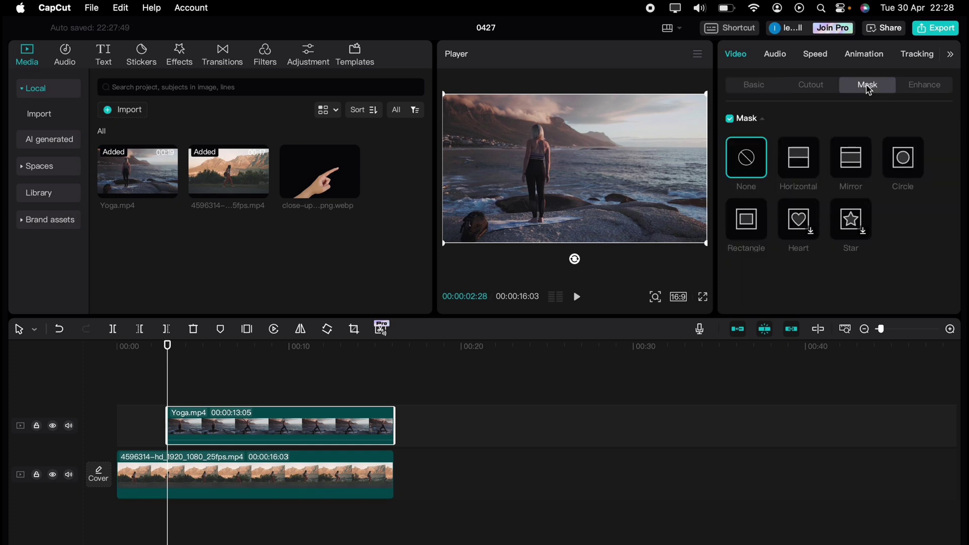
left_click(746, 219)
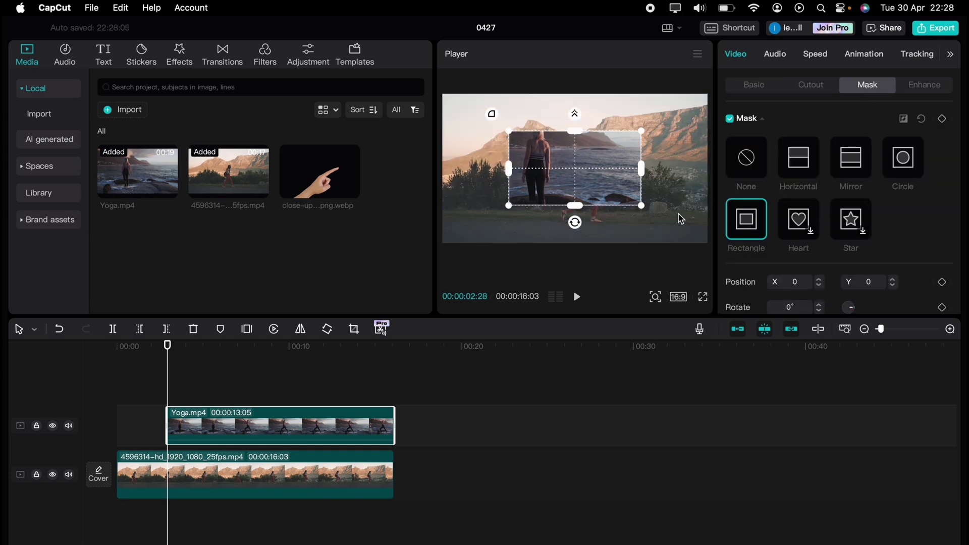
- Reshape the rectangle mask into a very narrow strip taller than the frame, position it at X -960, Y -41, and keyframe it
left_click_drag(642, 169, 584, 169)
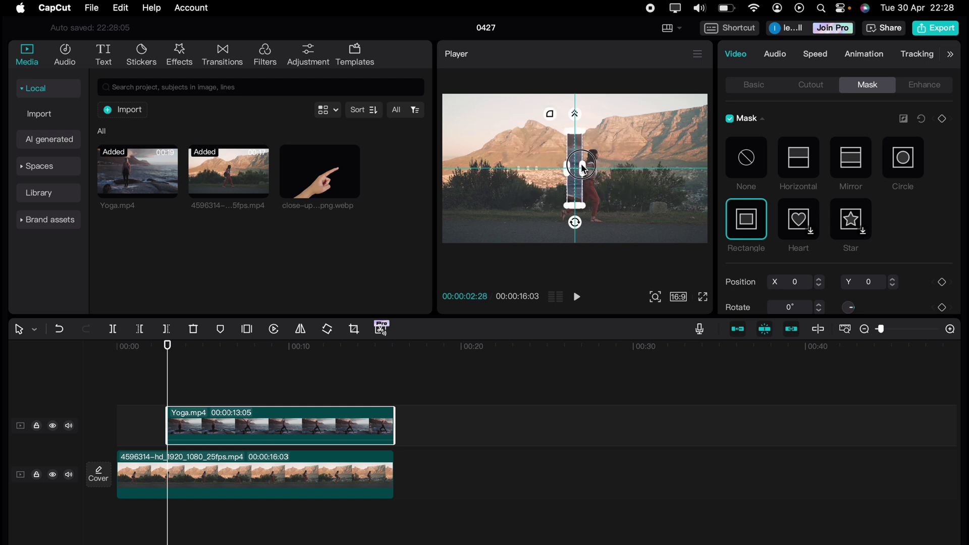
left_click_drag(581, 208, 582, 258)
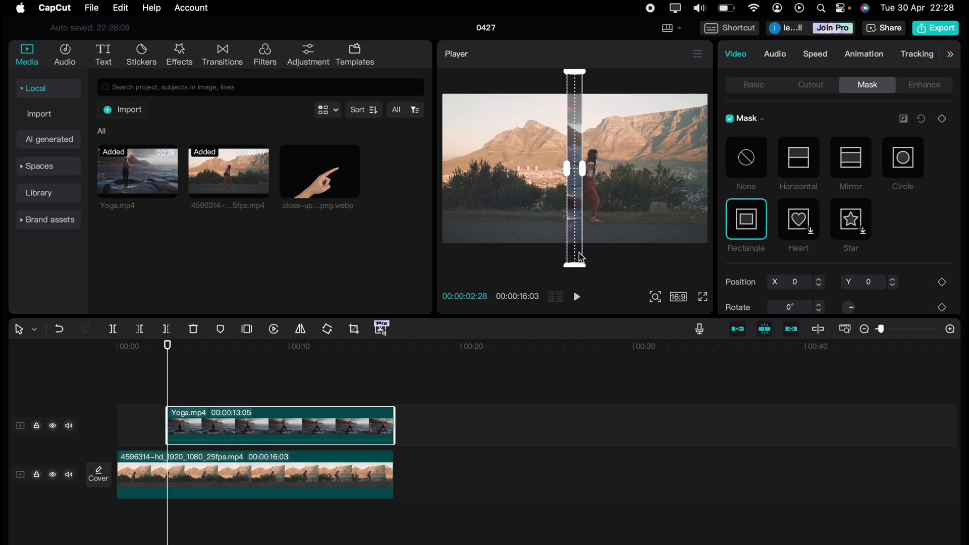
left_click_drag(577, 195, 441, 181)
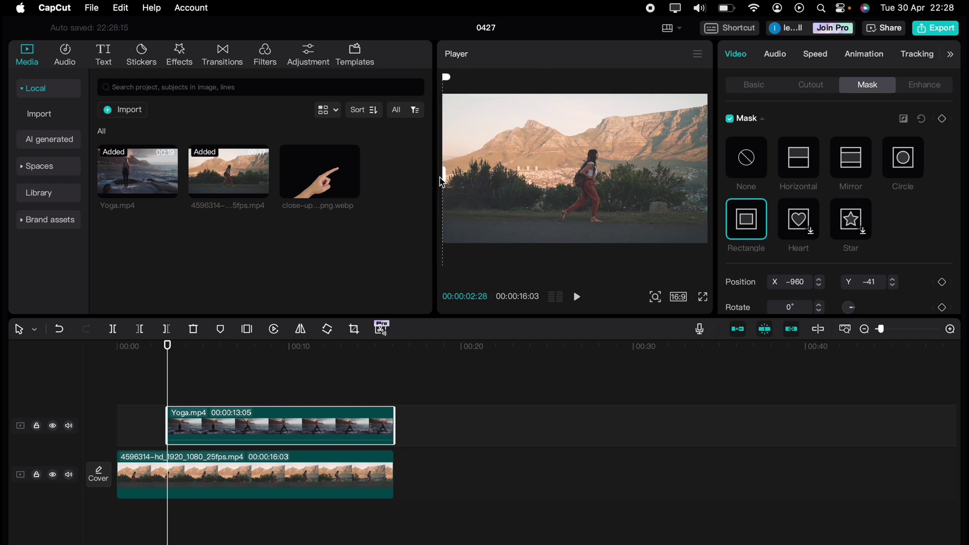
left_click(942, 118)
- Widen the rectangle mask at 00:00:06:10 until Yoga.mp4 fills the whole frame
left_click_drag(171, 355, 226, 357)
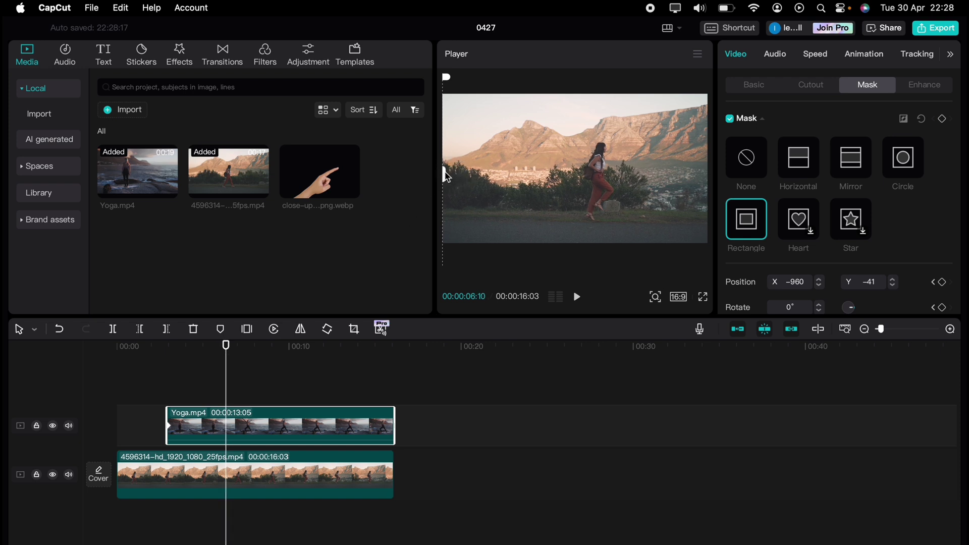
left_click_drag(447, 176, 715, 182)
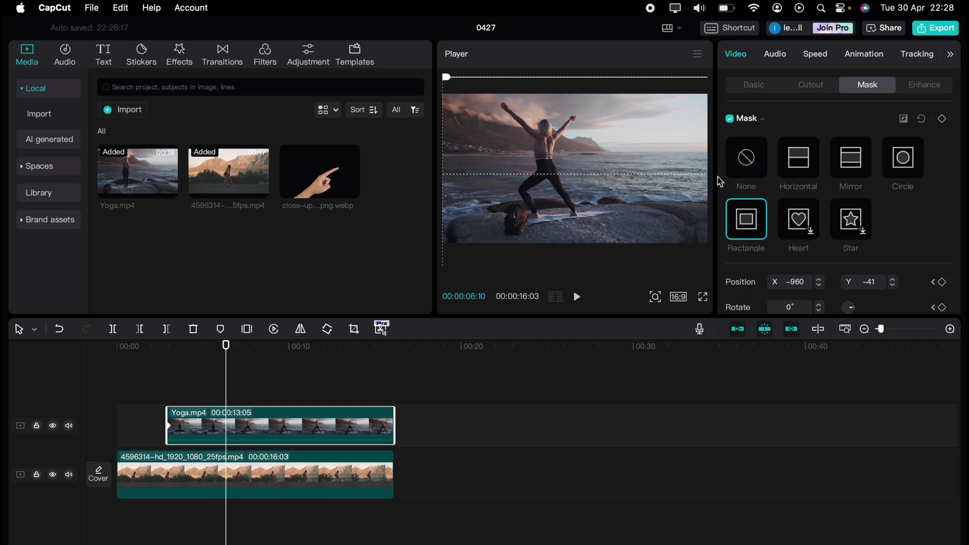
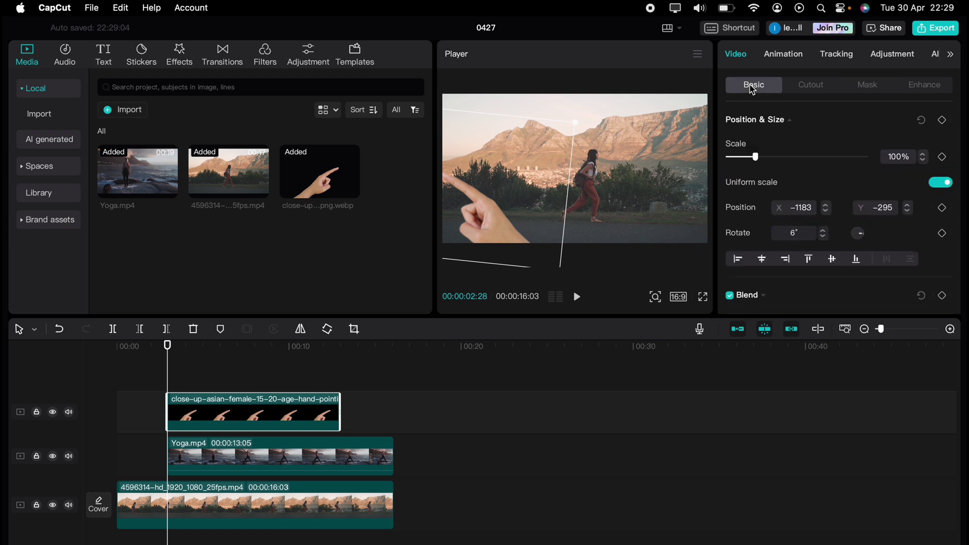
- Keyframe the hand image's position and size at 00:00:02:28, and move it to X 2686, Y -174 at 00:00:06:10
left_click(942, 121)
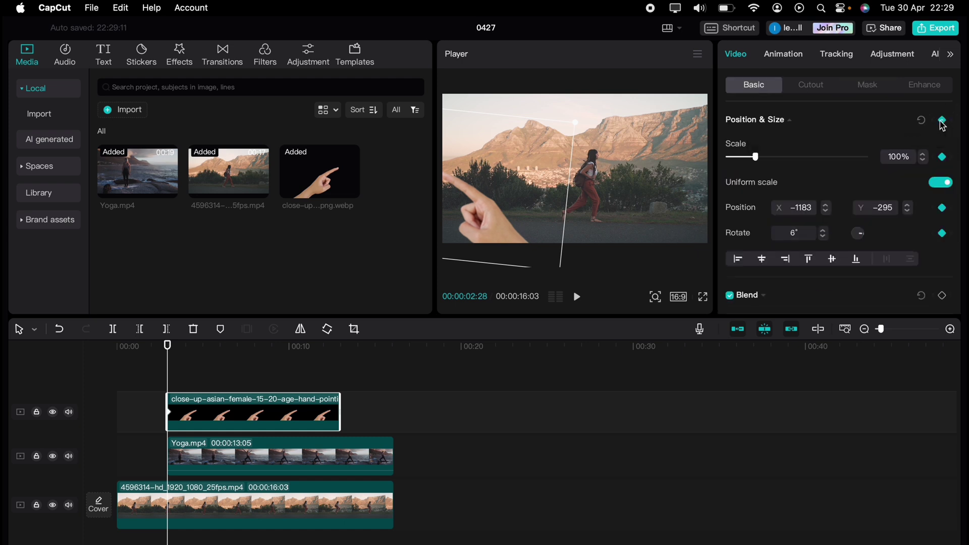
left_click(217, 444)
left_click_drag(169, 357, 225, 369)
key("super+z")
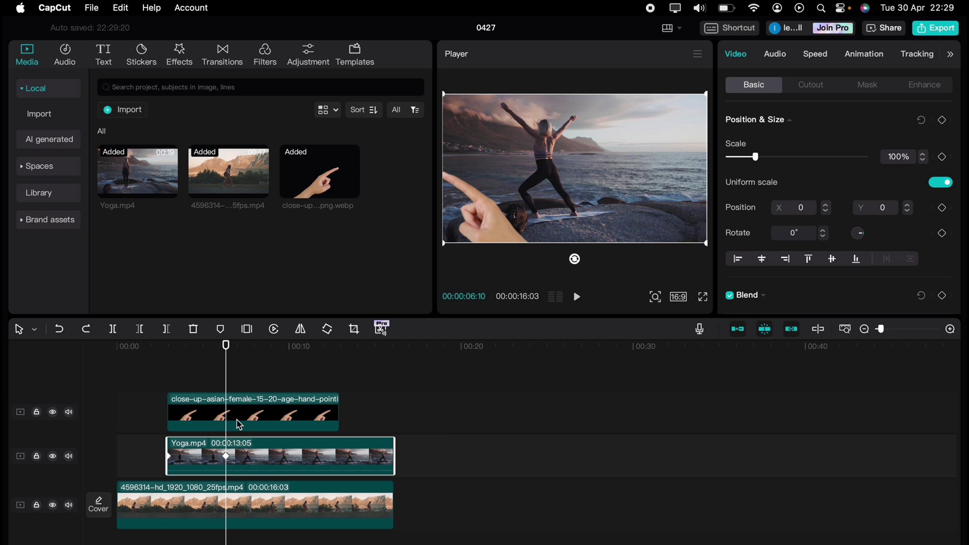
left_click(268, 400)
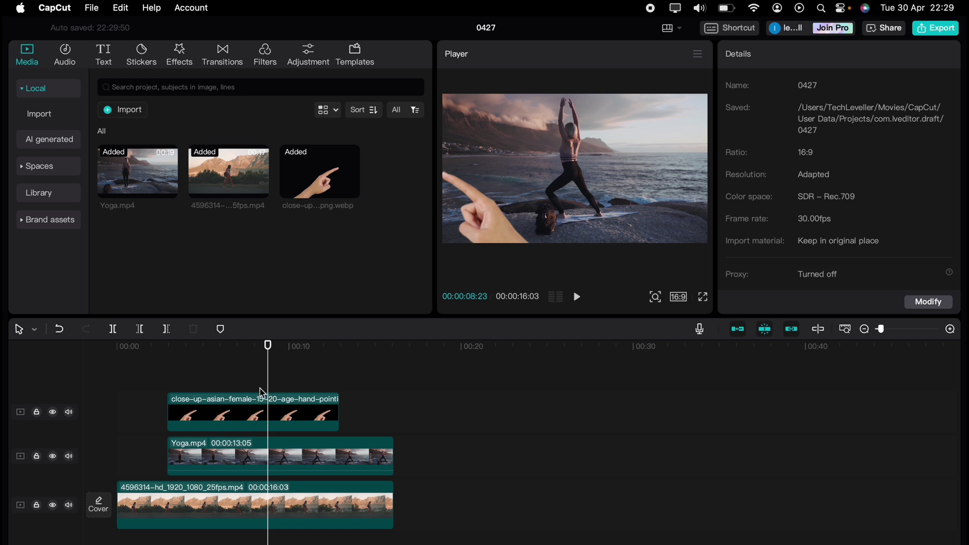
left_click(233, 373)
left_click(263, 457)
left_click(229, 372)
left_click(226, 373)
left_click(242, 414)
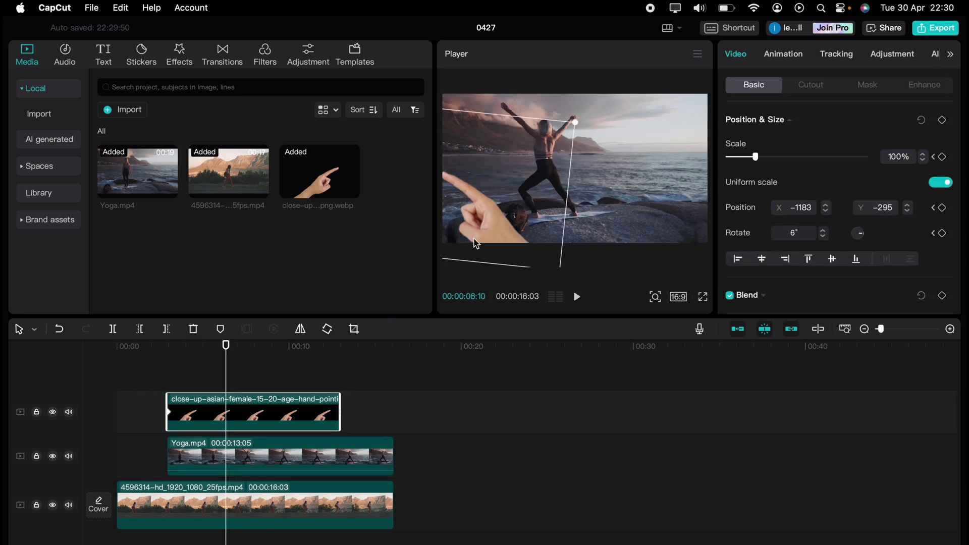
left_click_drag(479, 227, 747, 223)
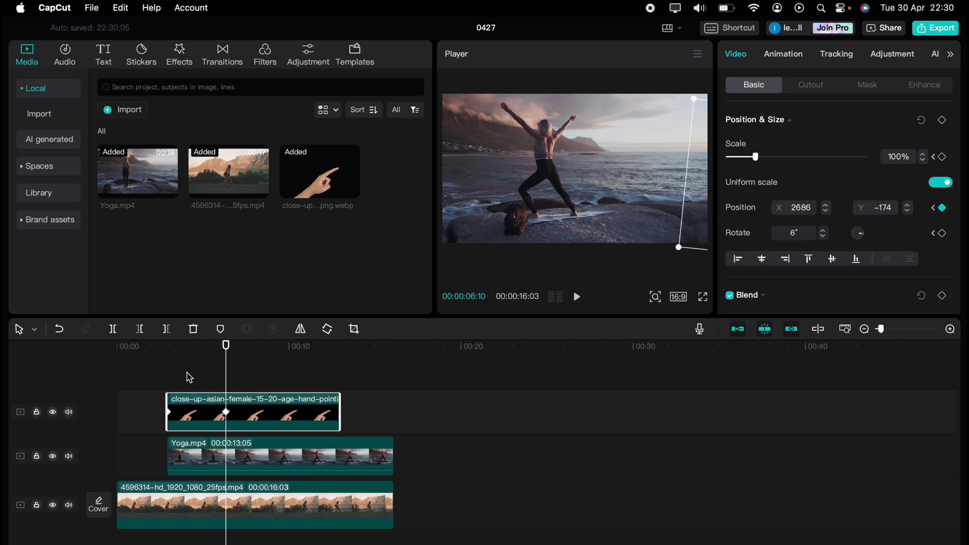
- Play back the hand image moving across the frame with the Yoga.mp4 mask wipe
left_click(160, 378)
key("space")
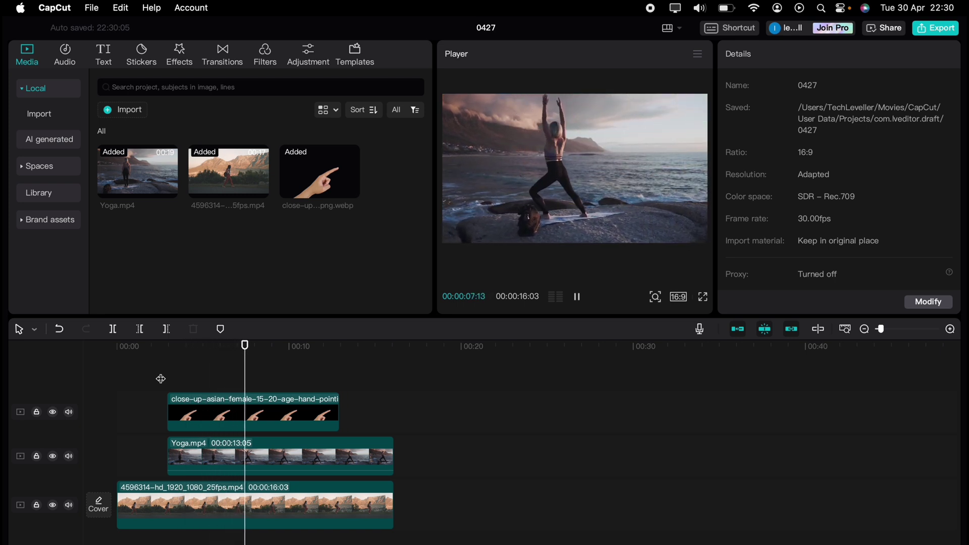
key("space")
- Realign the hand's fingertip with the wipe edge at 00:00:04:04 by moving the image to X 212, Y -267
left_click_drag(175, 377, 187, 383)
left_click(203, 406)
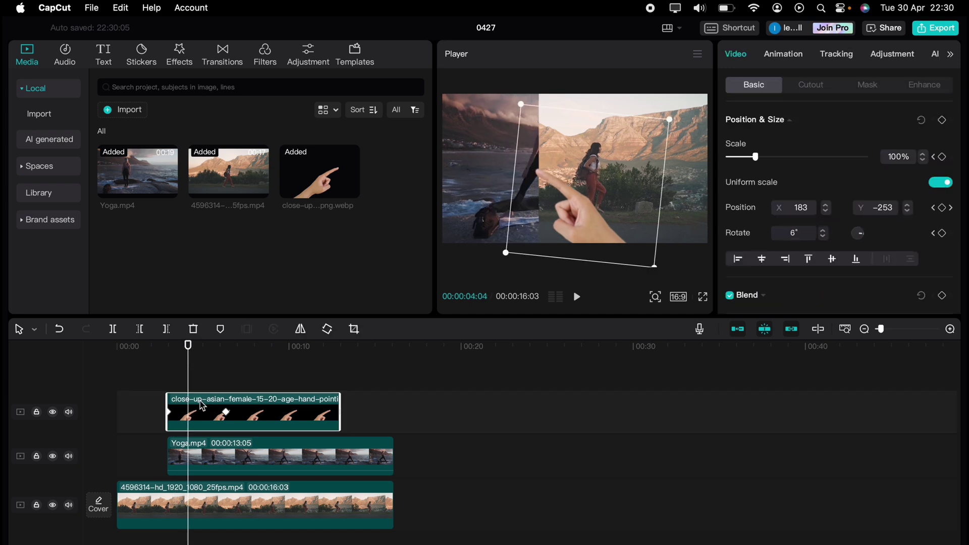
left_click_drag(584, 194, 581, 196)
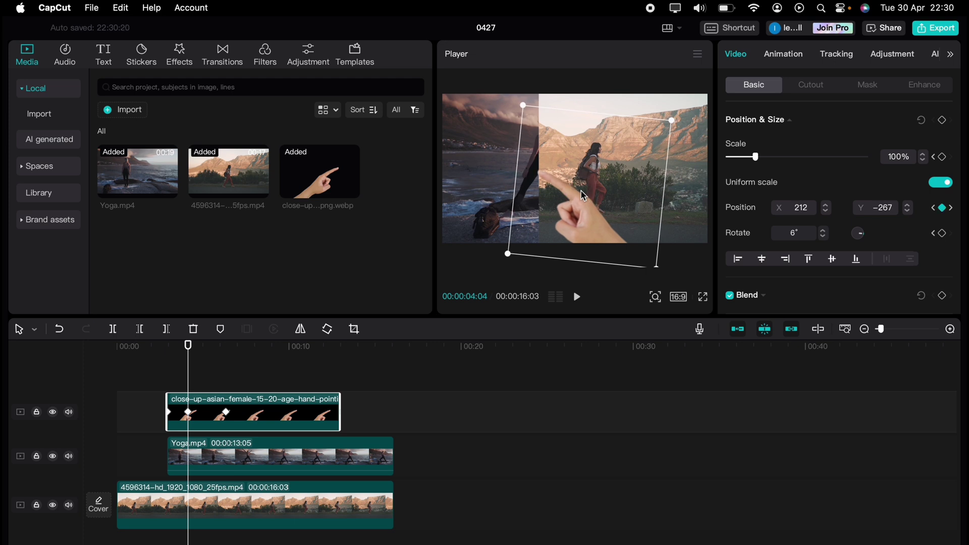
- Realign the hand with the wipe edge at 00:00:04:21 and 00:00:05:10, placing it at X 1632, Y -258 at the second point
key("Right")
key("Right")
key("Right")
key("Right")
key("Right")
key("Right")
key("Right")
key("Right")
key("Right")
key("Right")
key("Right")
key("Right")
key("Right")
key("Right")
key("Right")
key("Right")
key("Right")
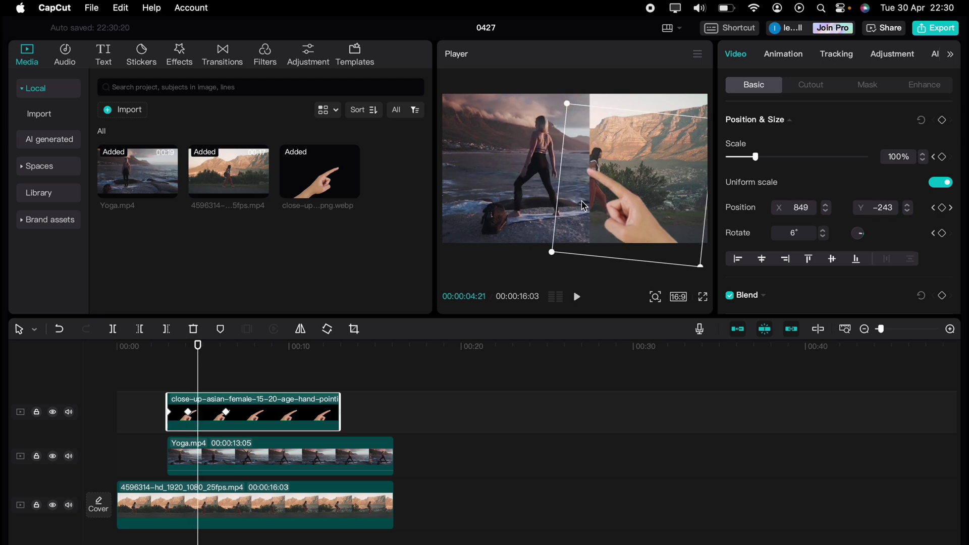
left_click_drag(609, 188, 666, 180)
key("space")
key("space")
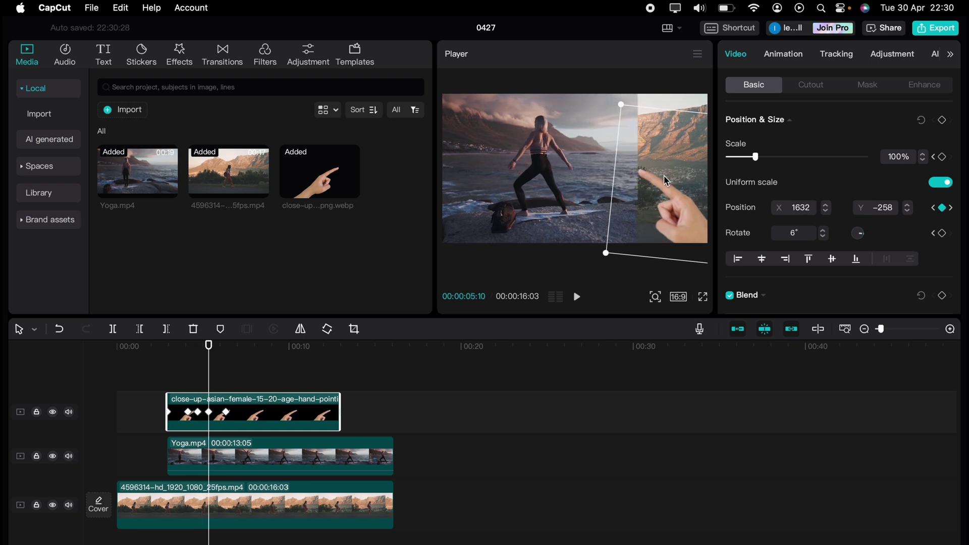
- Play back the rest of the hand-led wipe, and replay it from before the hand image starts
key("space")
key("space")
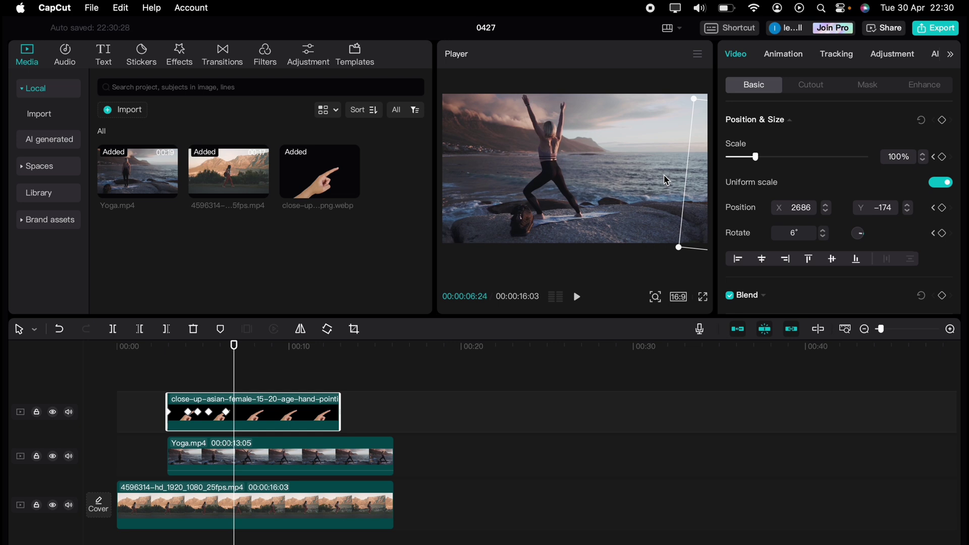
key("space")
key("space")
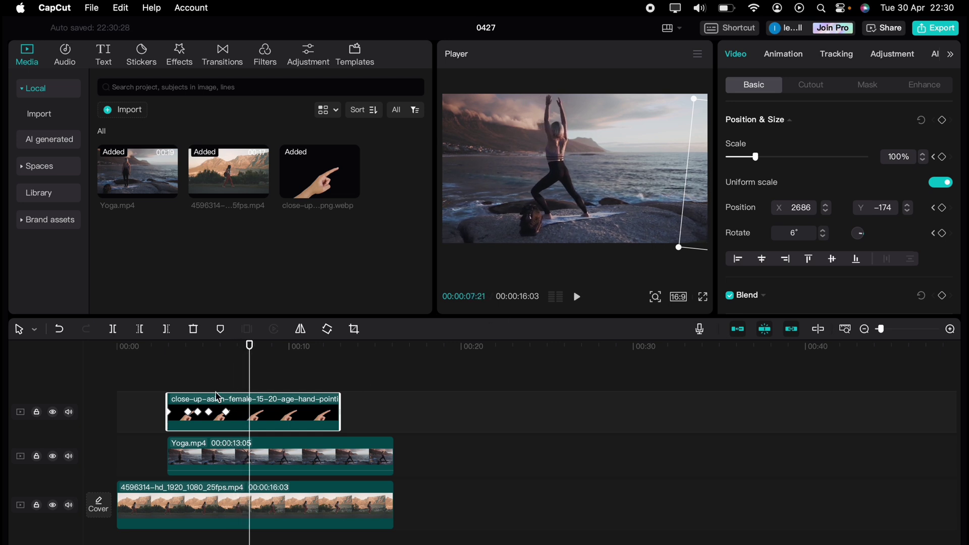
left_click(139, 381)
key("space")
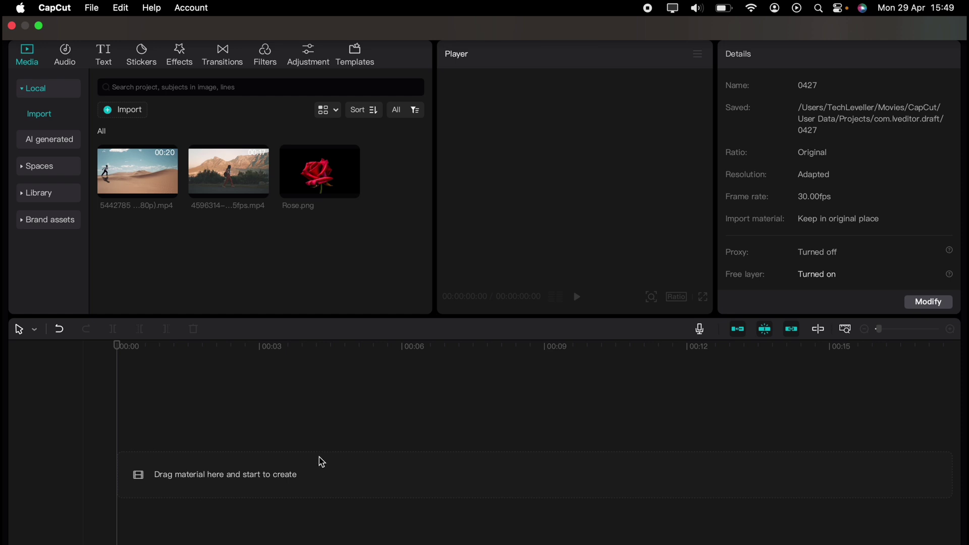
left_click_drag(243, 187, 217, 469)
left_click_drag(137, 174, 331, 465)
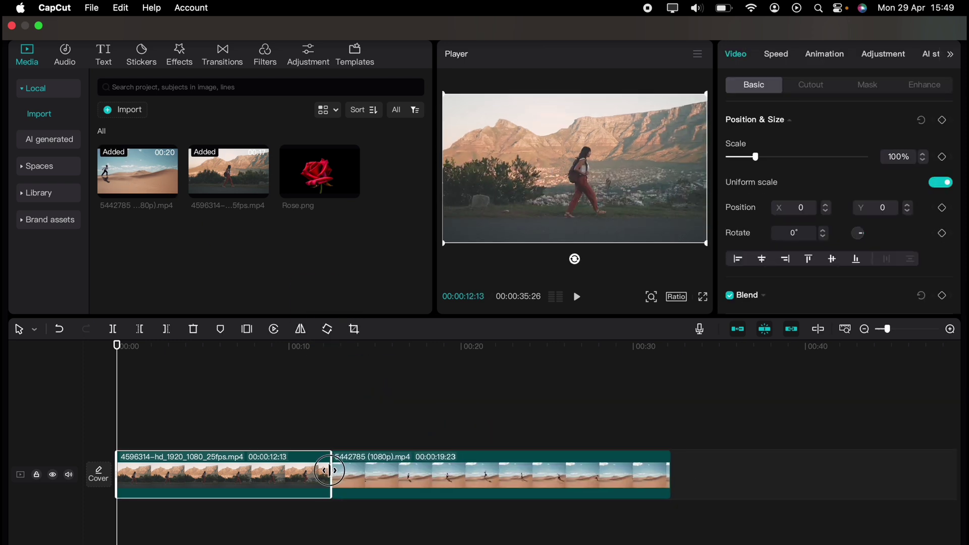
left_click_drag(670, 478, 538, 478)
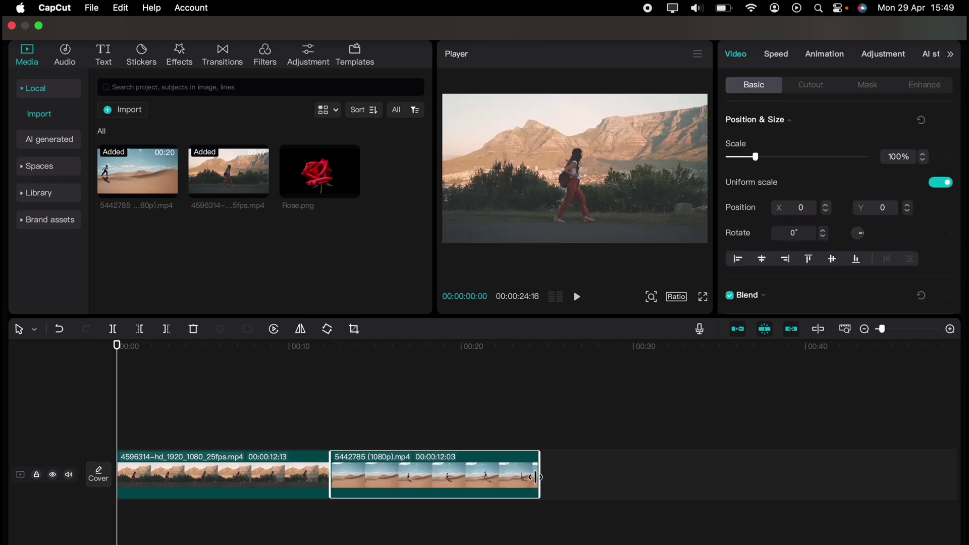
left_click(302, 426)
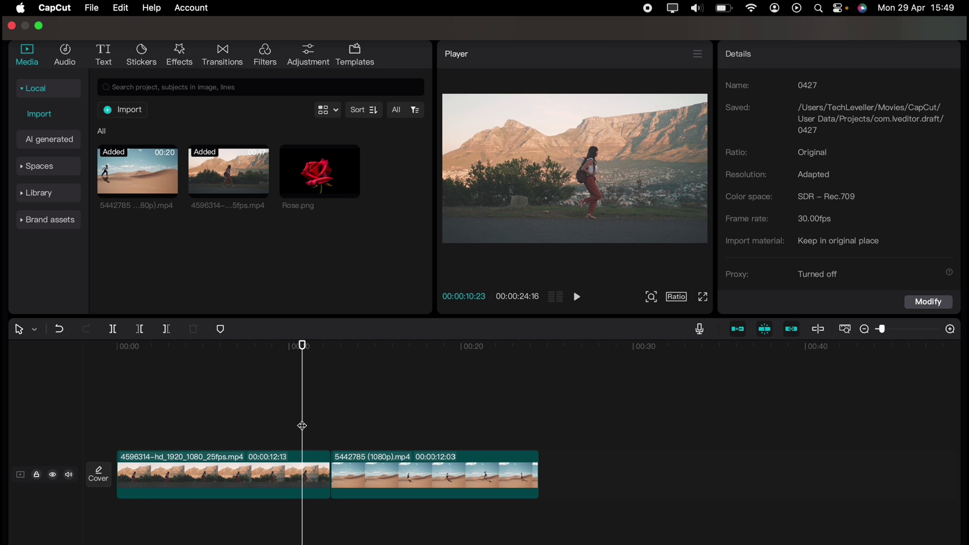
- Search the transitions for "comparison 2" and apply Comparison II to the cut between the walking and desert clips
left_click(223, 55)
left_click(180, 87)
type("comparison 2")
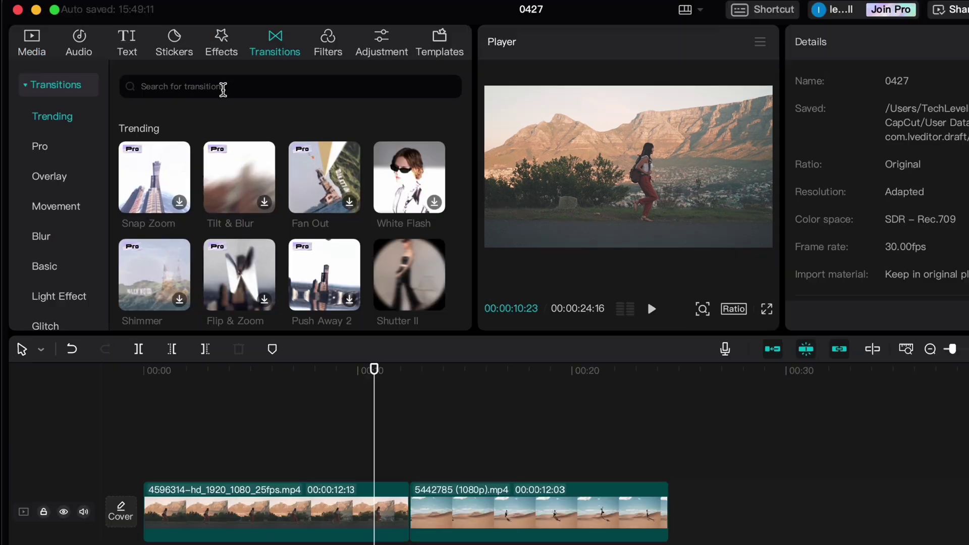
key("Return")
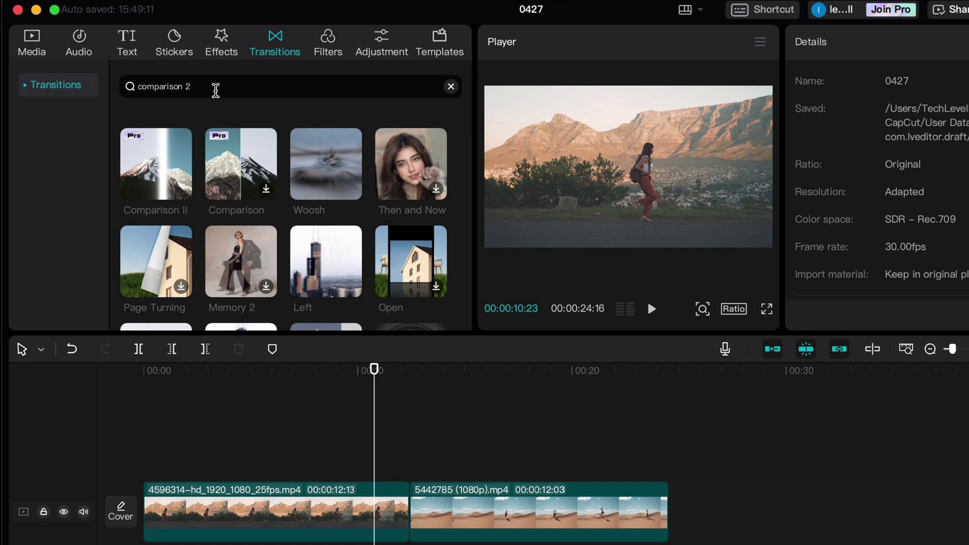
left_click(145, 165)
left_click_drag(145, 166, 387, 505)
- Play back the Comparison II transition between the walking and desert clips
left_click(626, 395)
key("space")
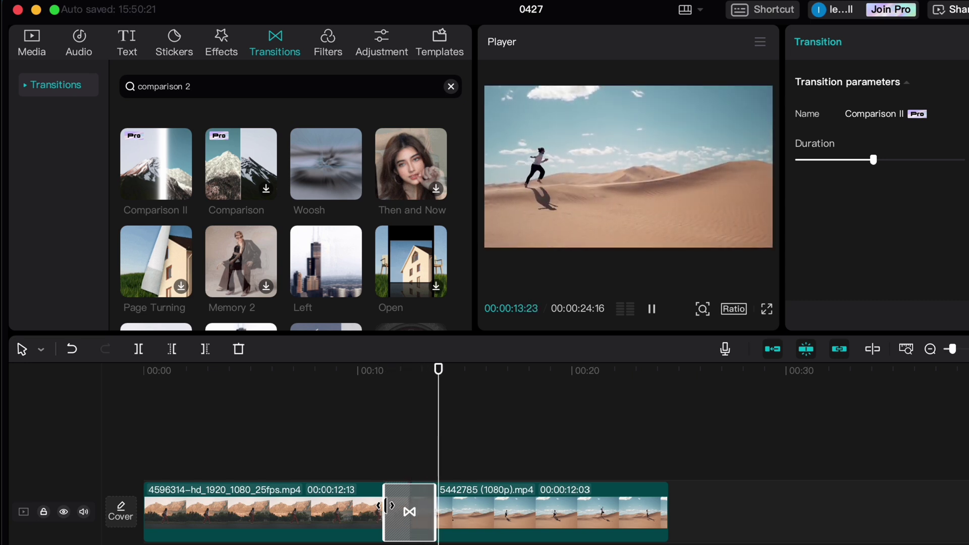
key("space")
- Lengthen the Comparison II transition on the timeline and play it back from shortly before it starts
left_click_drag(385, 506, 370, 508)
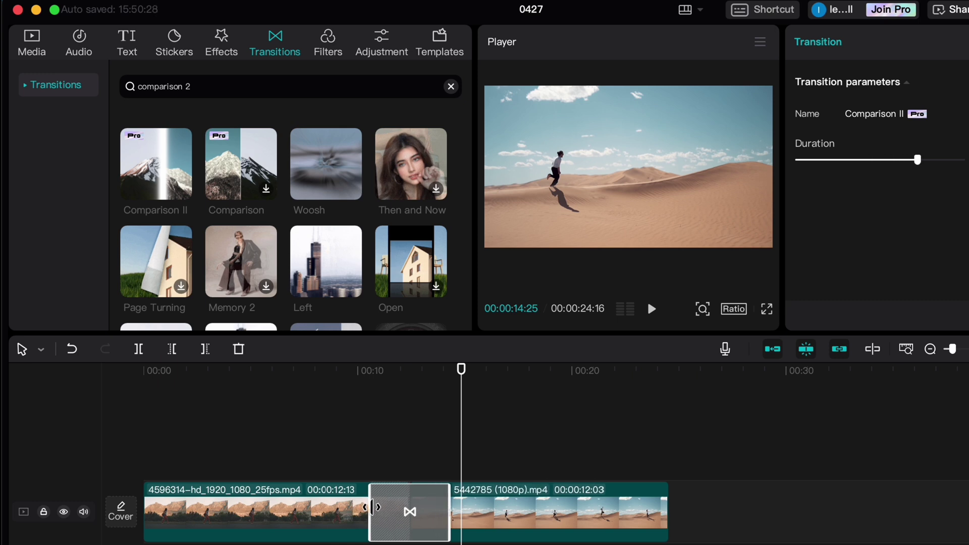
left_click(359, 463)
key("space")
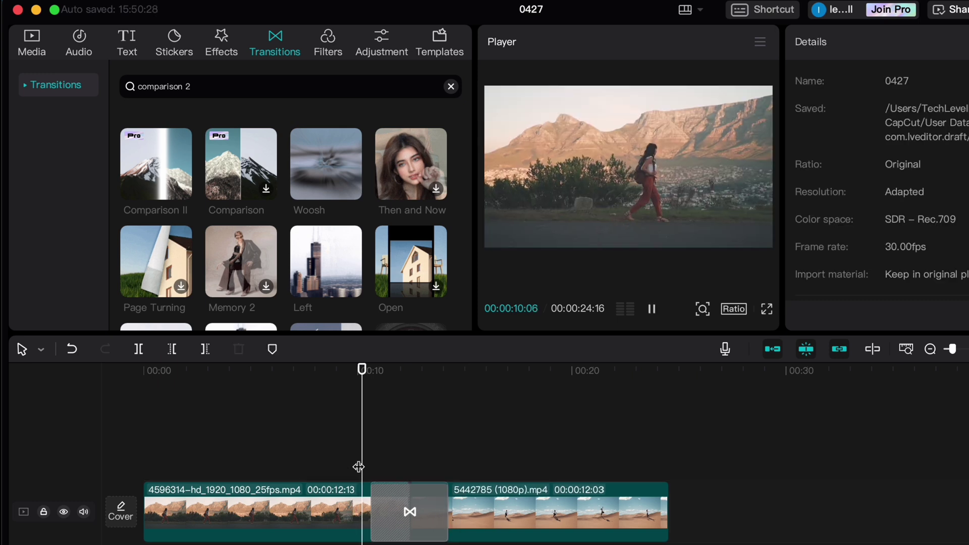